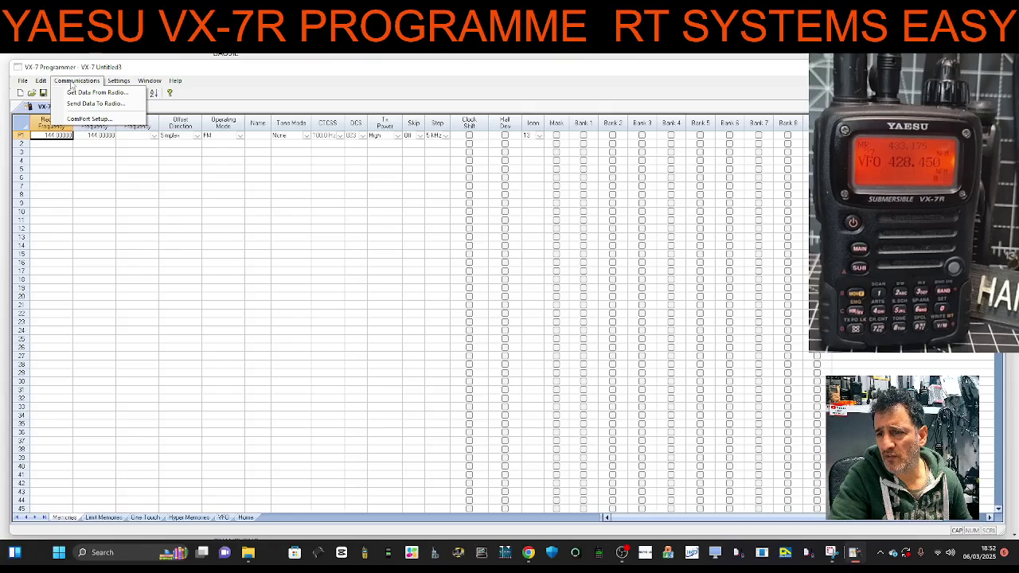
- Check the communications port setup and confirm the USB radio cable on Com 6 as the serial port
left_click(71, 83)
left_click(70, 82)
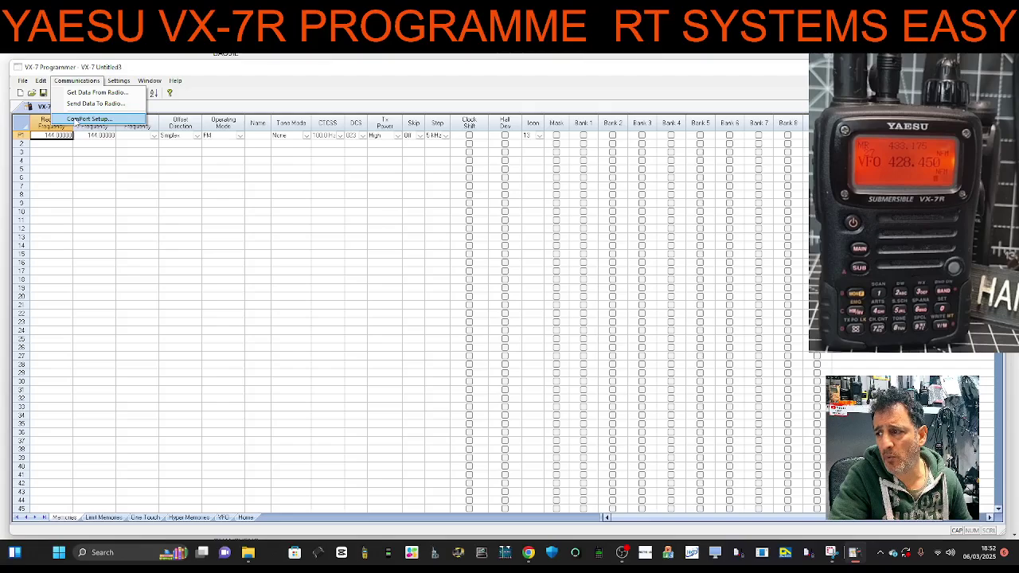
left_click(70, 118)
left_click_drag(440, 266, 178, 228)
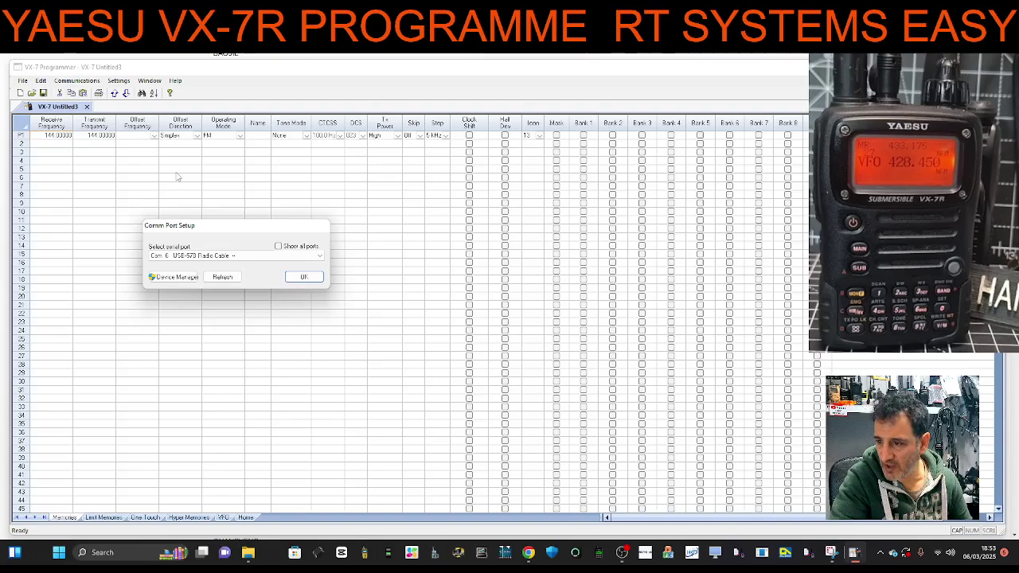
left_click(322, 257)
left_click(321, 257)
left_click(321, 257)
left_click(322, 257)
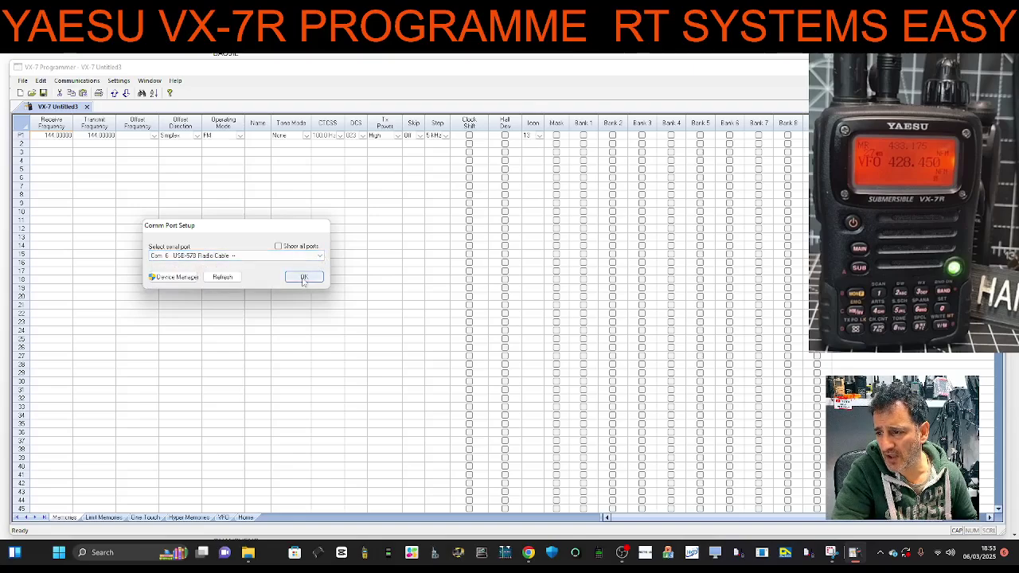
left_click(303, 278)
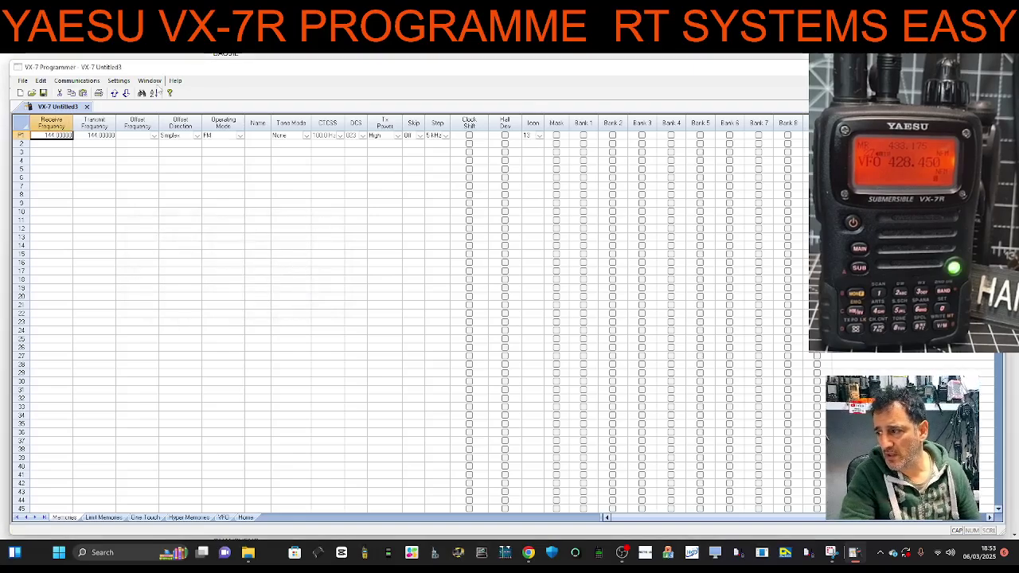
- Read the data from the VX-7 radio into the open file once the radio is in CLONE mode
left_click(78, 80)
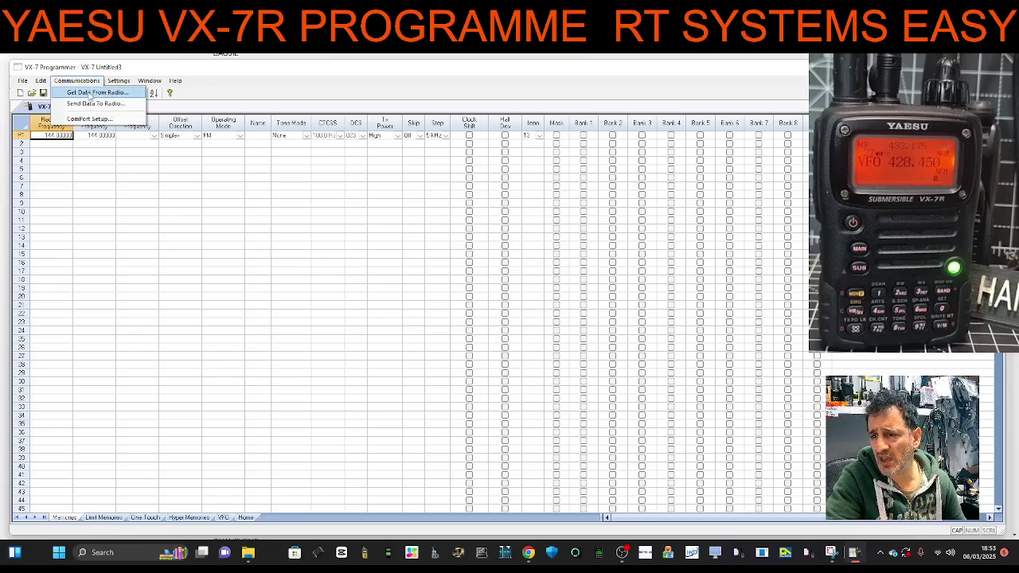
left_click(91, 93)
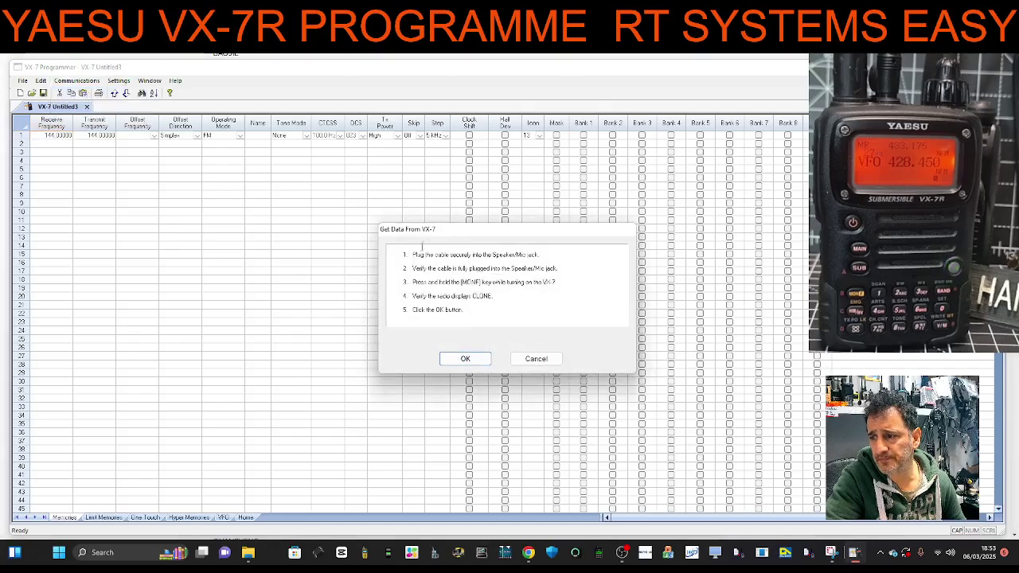
left_click_drag(435, 235, 189, 228)
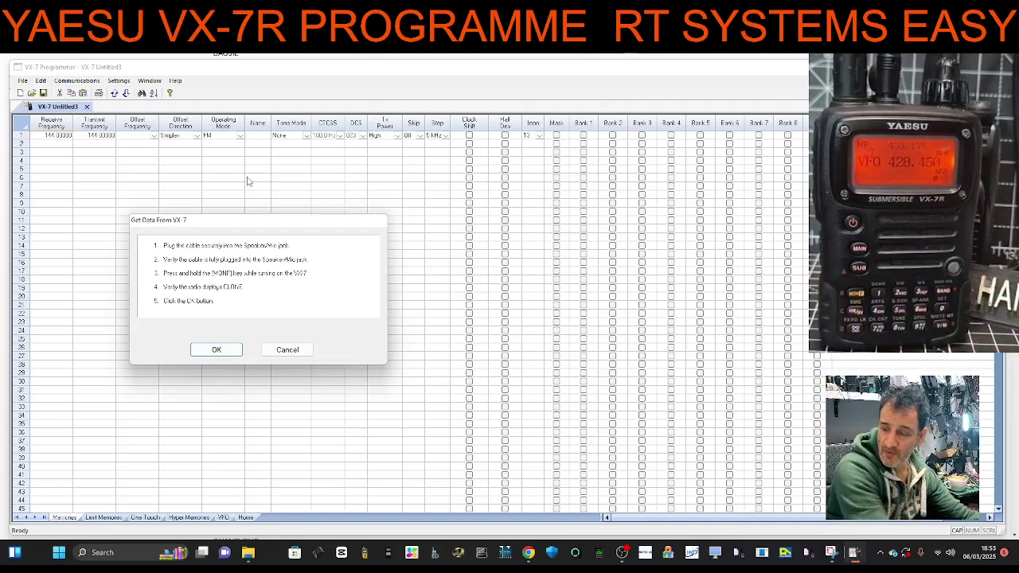
left_click(768, 249)
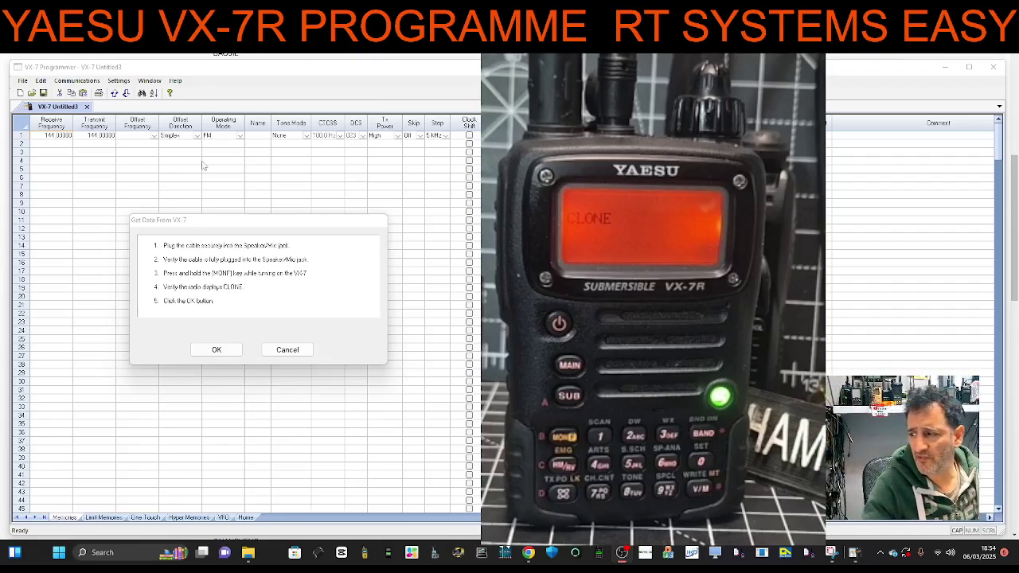
left_click(234, 350)
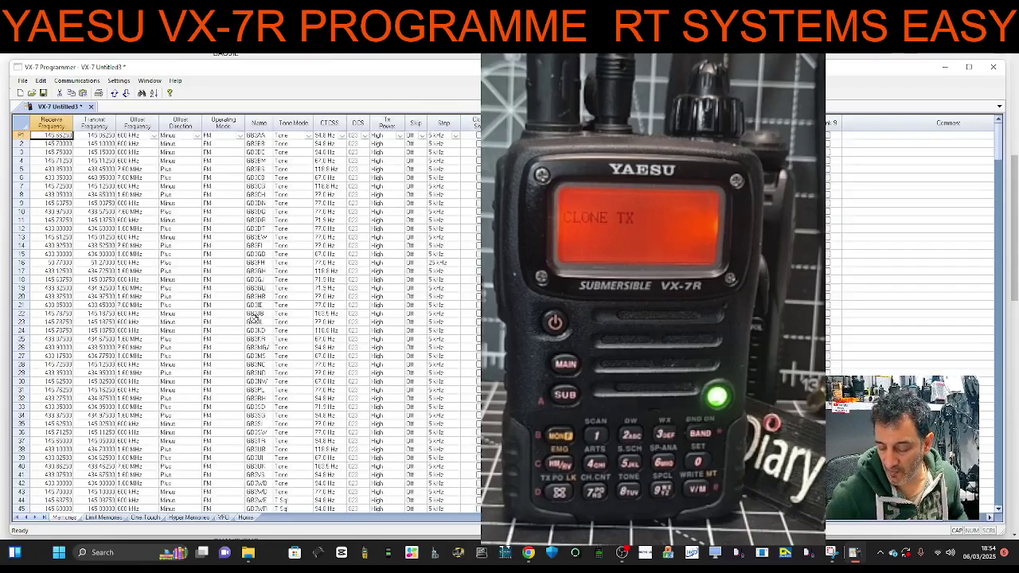
- Enter a receive frequency of 430.92500 in the empty memory channel 83
scroll(199, 240, "down", 6)
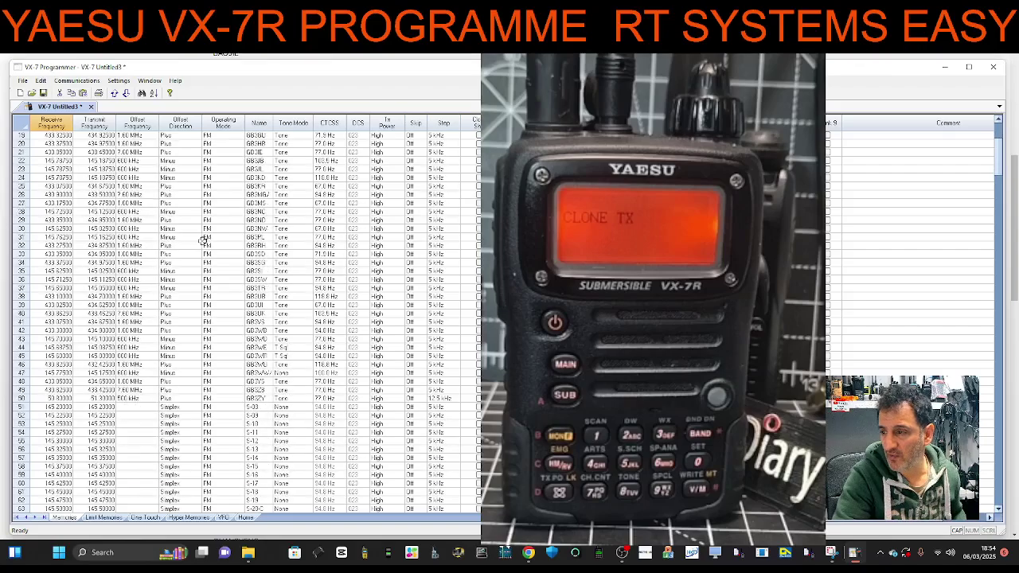
scroll(199, 240, "down", 15)
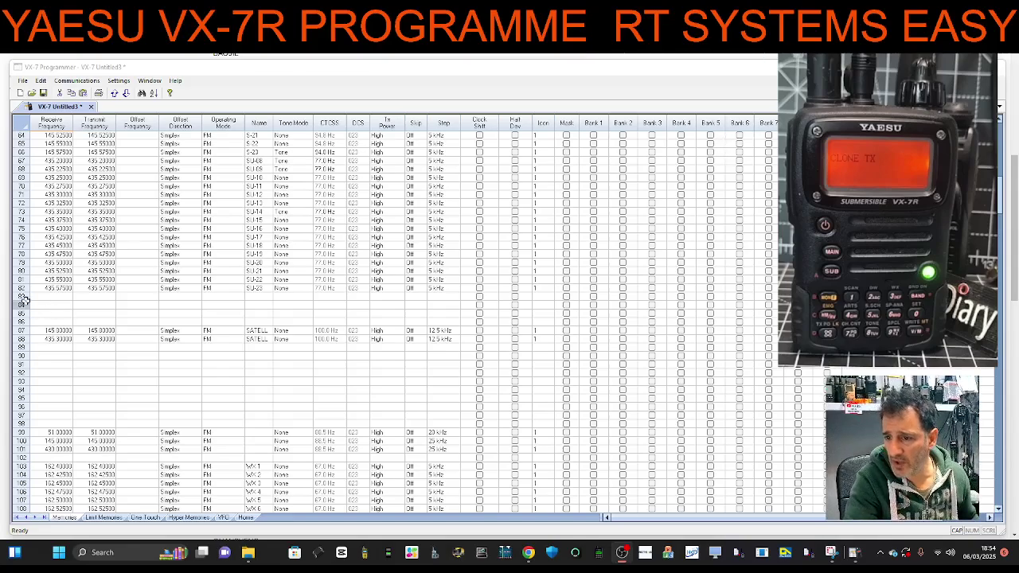
left_click(55, 299)
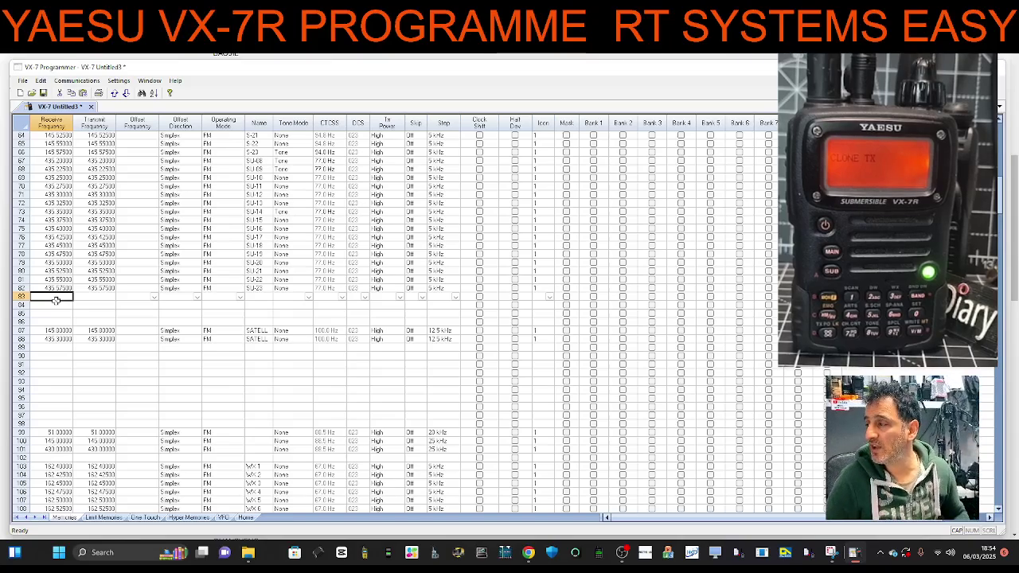
type("435.60000")
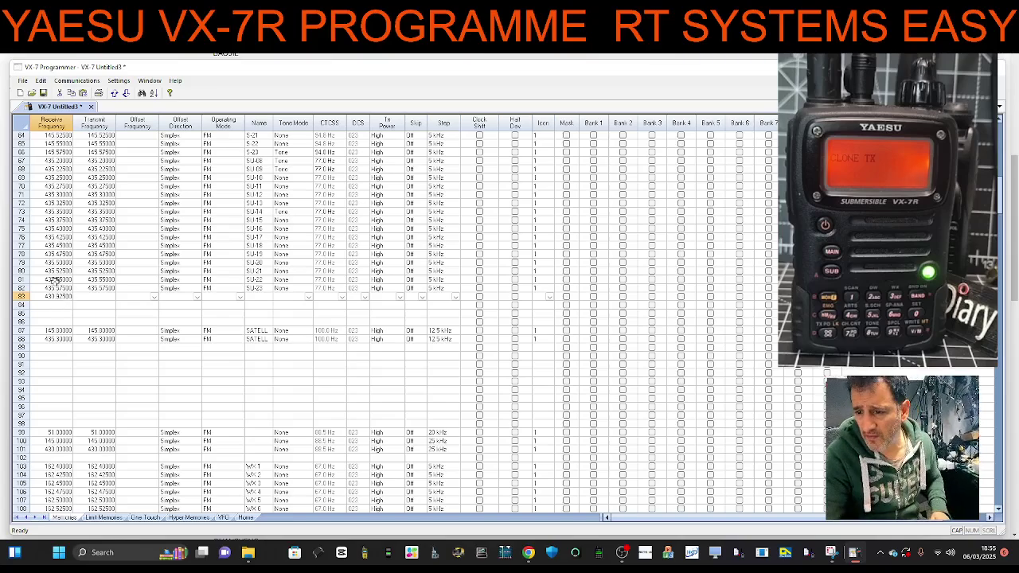
left_click(102, 300)
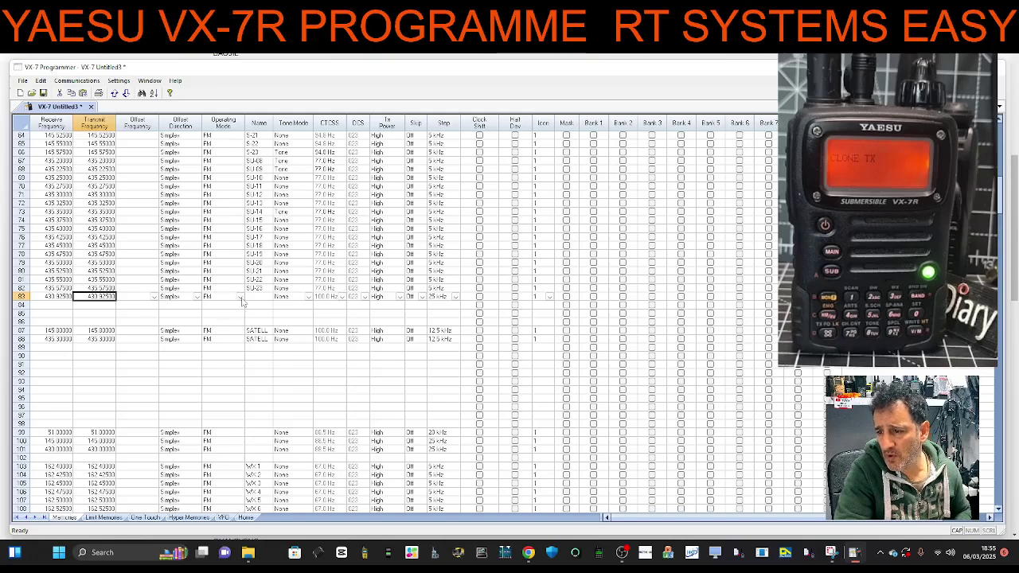
left_click(201, 308)
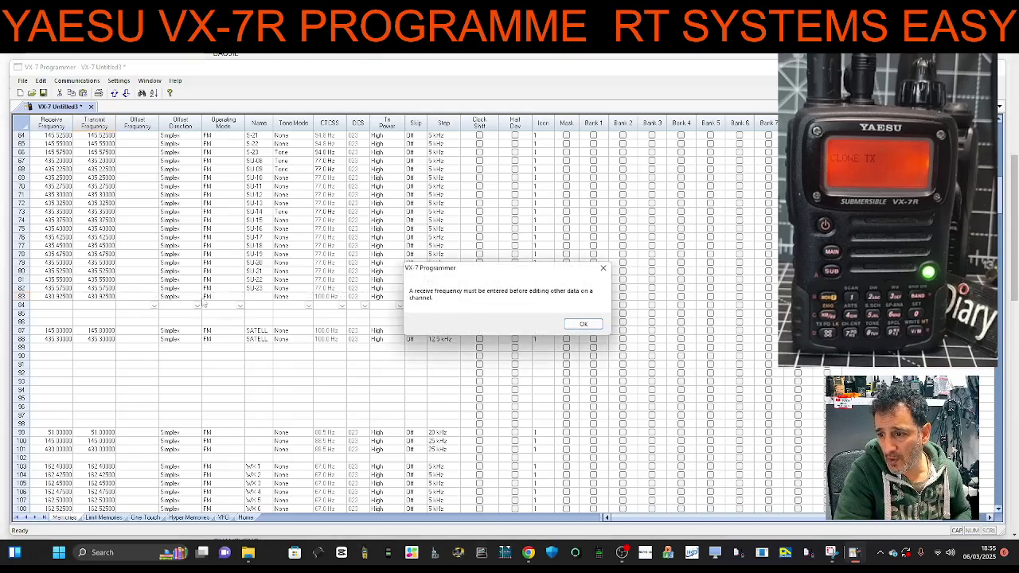
left_click_drag(442, 272, 238, 278)
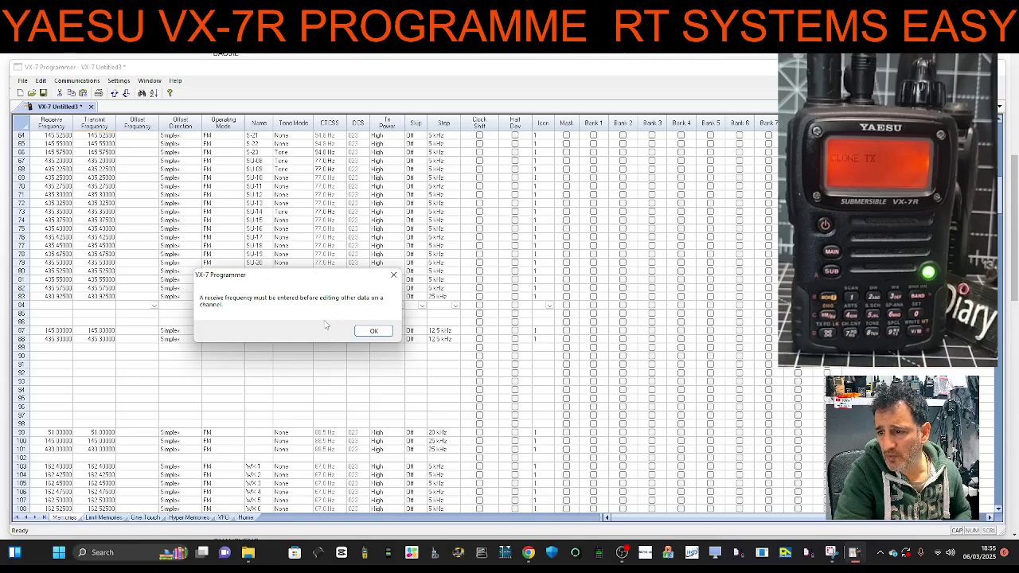
left_click(374, 331)
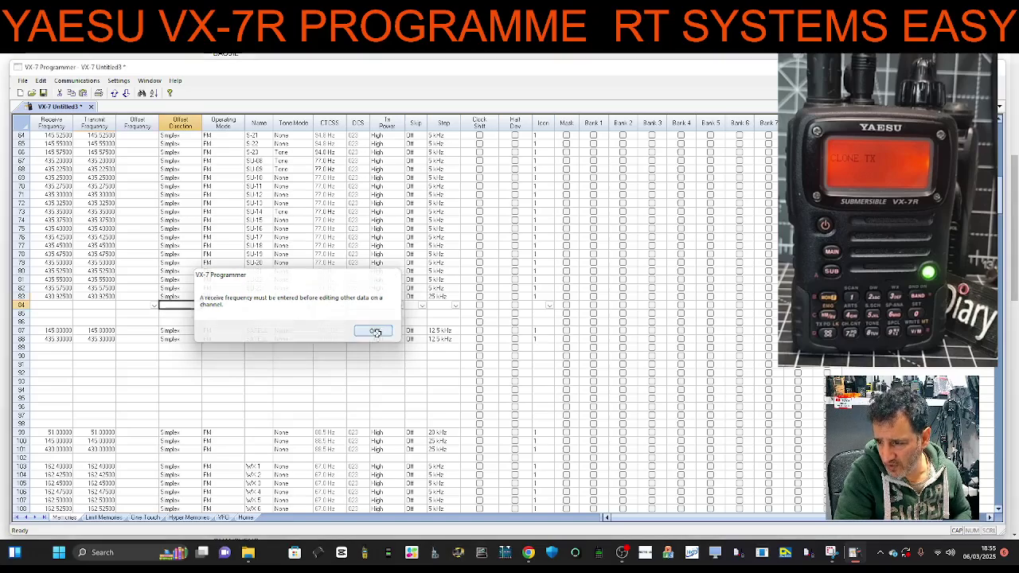
- Try to set the offset frequency of memory channel 83 to 7.60 MHz while its direction is Simplex
left_click(137, 291)
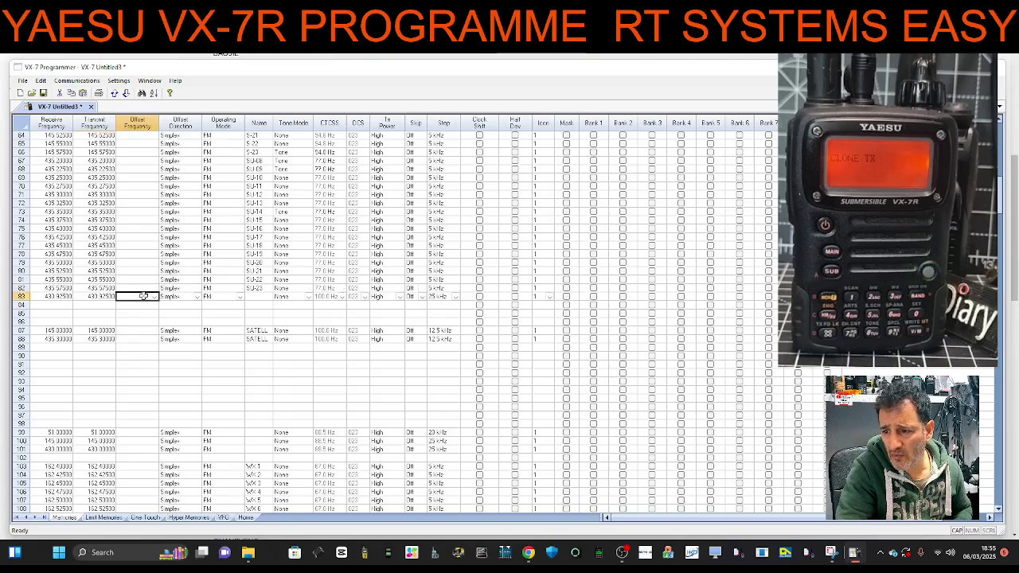
left_click(155, 297)
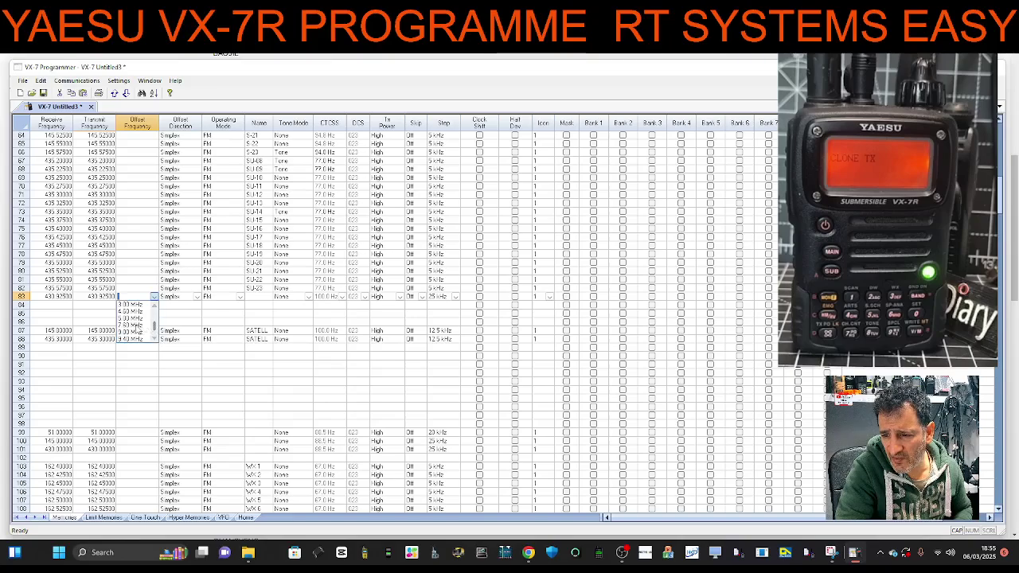
left_click(135, 325)
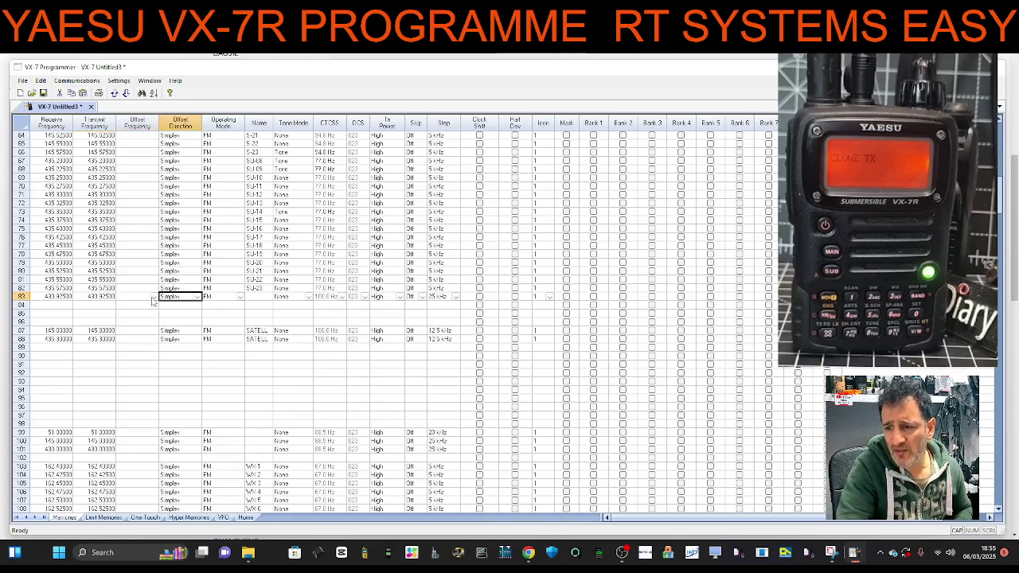
left_click(154, 297)
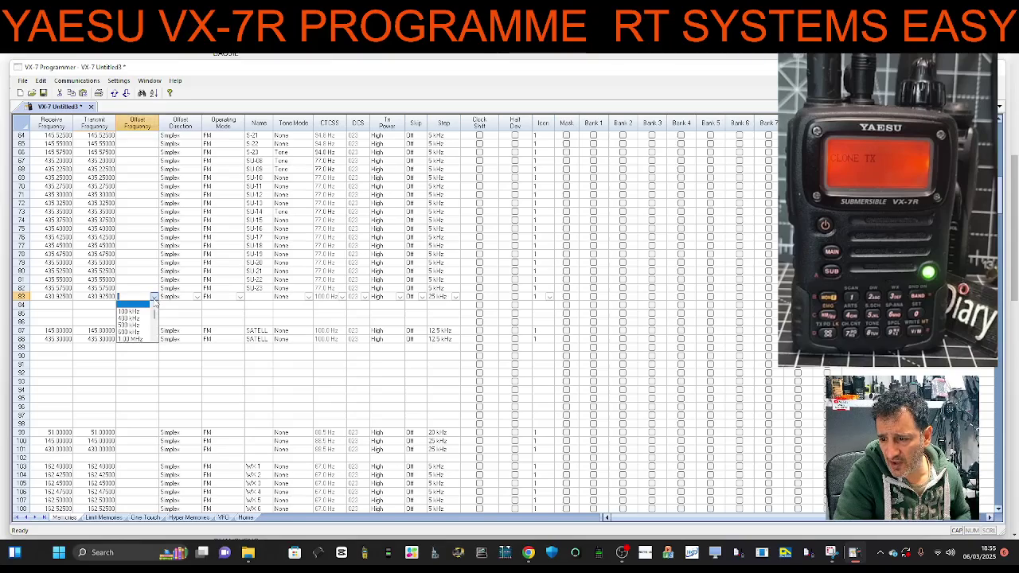
scroll(154, 336, "down", 5)
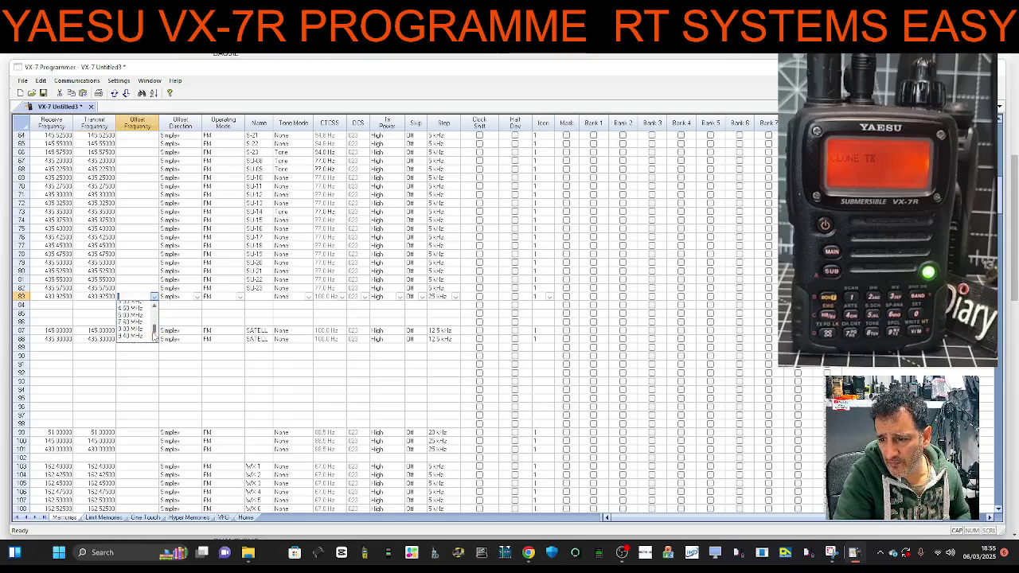
key("Escape")
key("Tab")
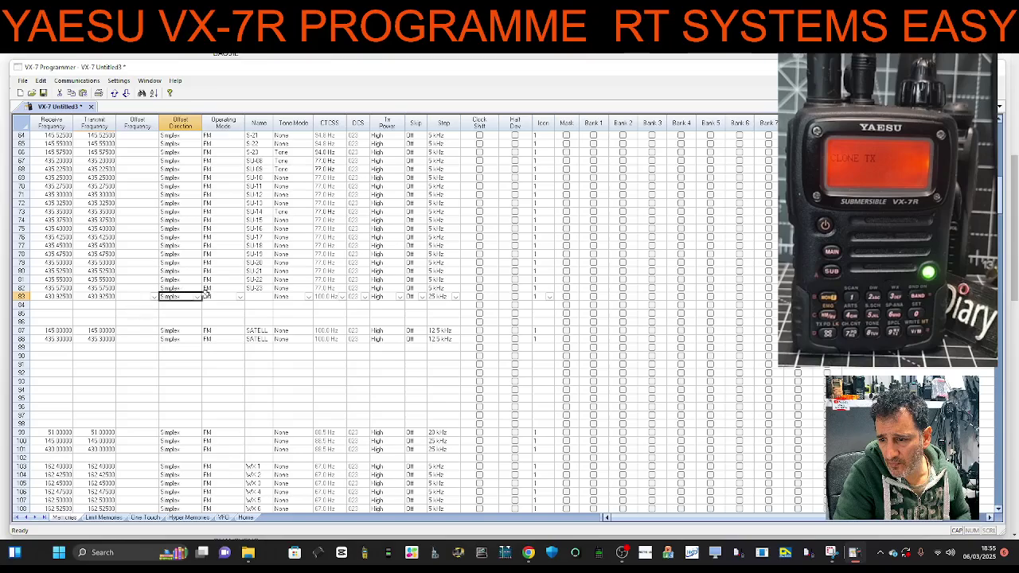
- Set the offset direction of memory channel 83 to Plus and its offset frequency to 7.60 MHz
left_click(196, 298)
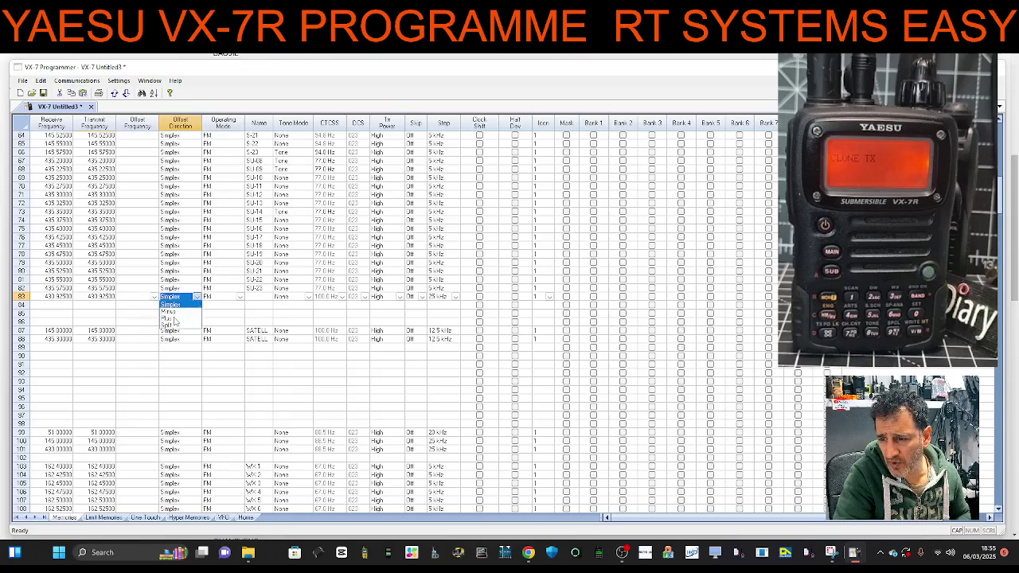
left_click(173, 317)
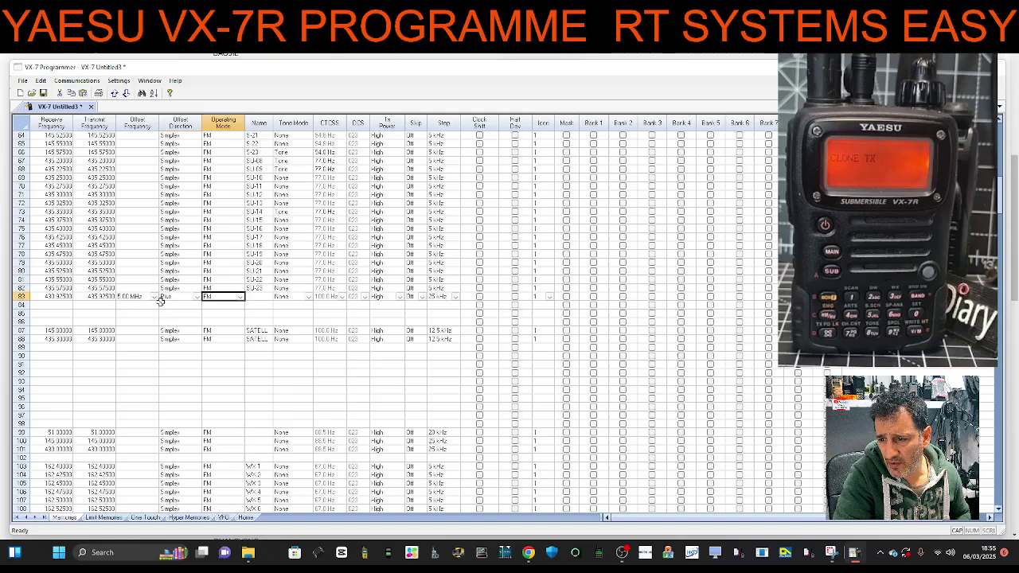
left_click(148, 296)
left_click(153, 296)
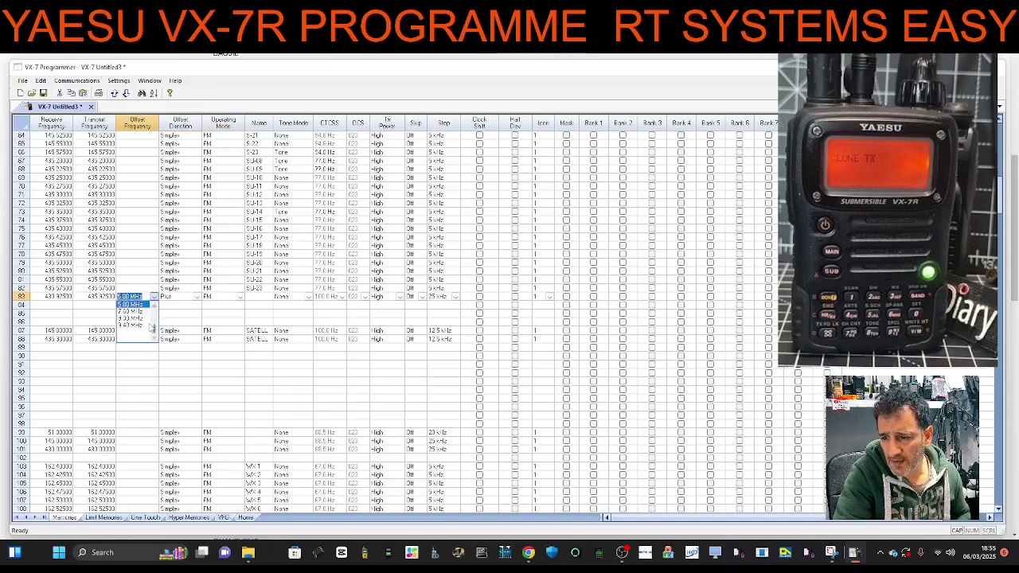
left_click(131, 311)
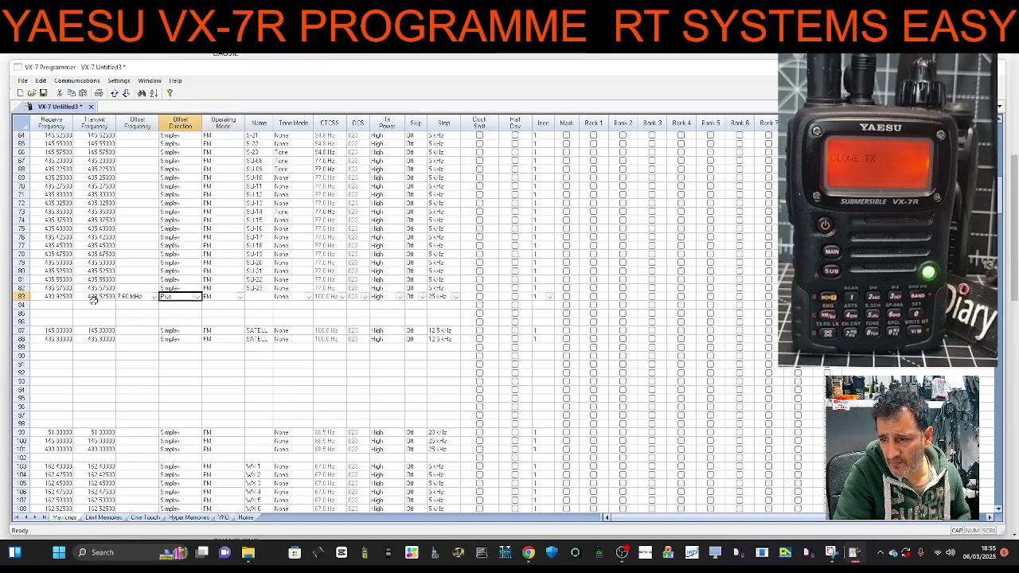
- Keep FM as the operating mode of memory channel 83 and enter the GB3 repeater callsign as its name
left_click(240, 297)
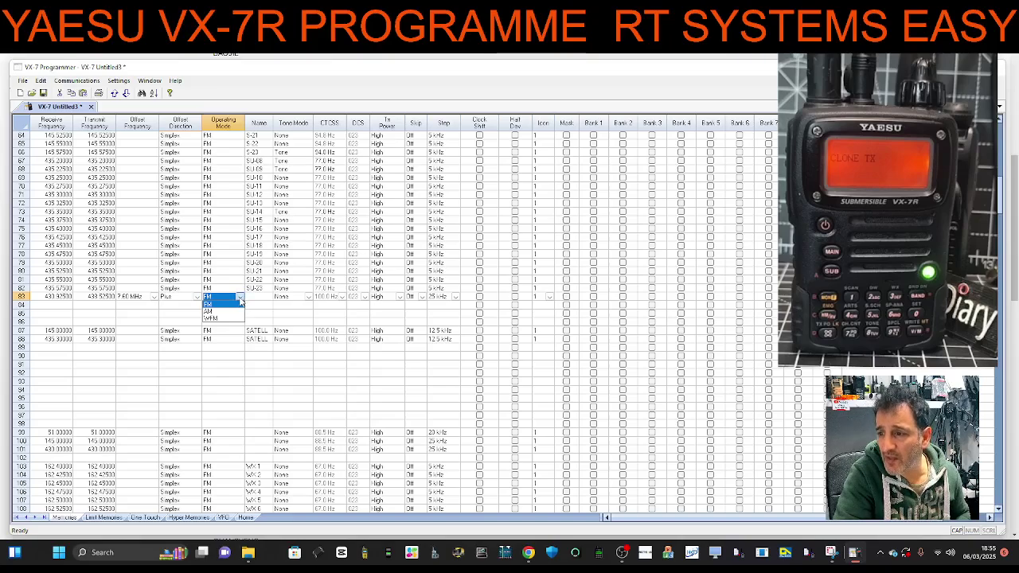
left_click(239, 300)
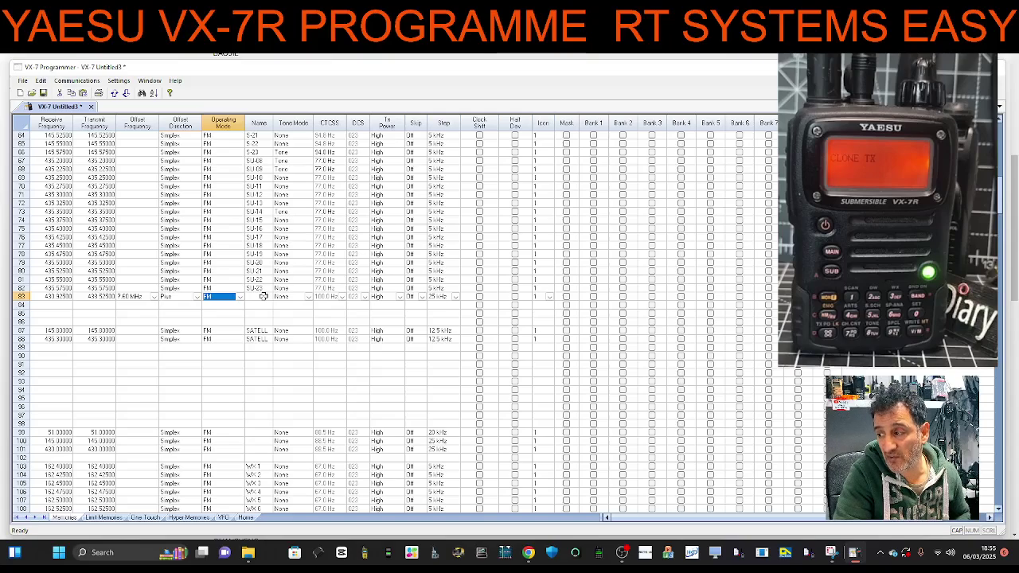
left_click(260, 297)
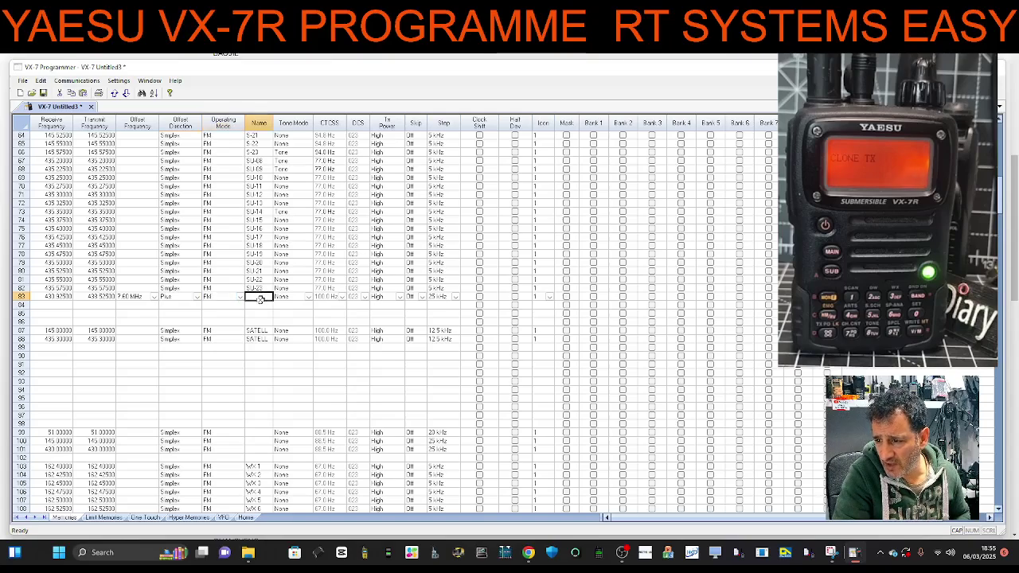
type("GRSF")
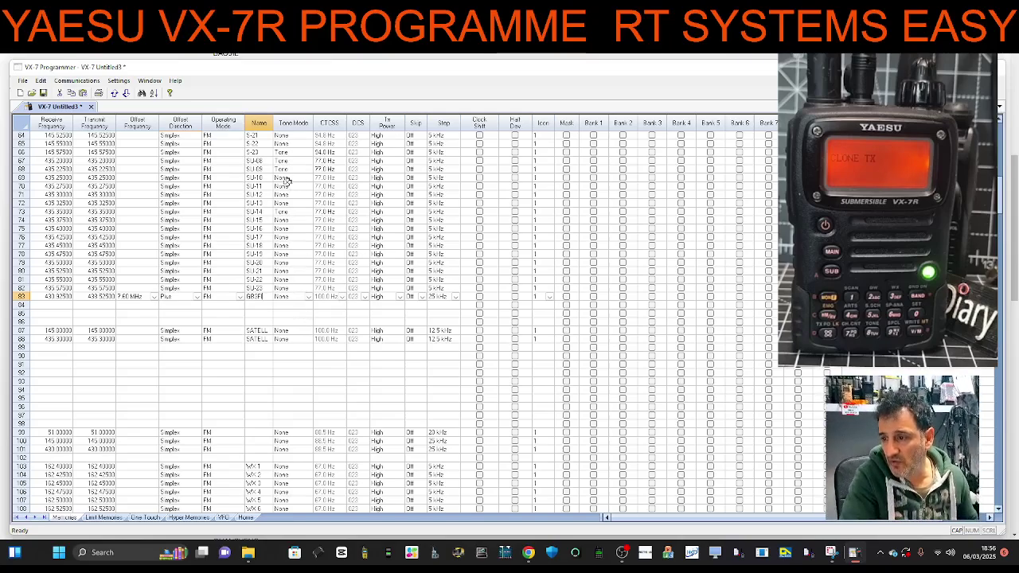
- Set the tone mode of memory channel 83 to Tone with a CTCSS frequency of 77.0 Hz
left_click(308, 298)
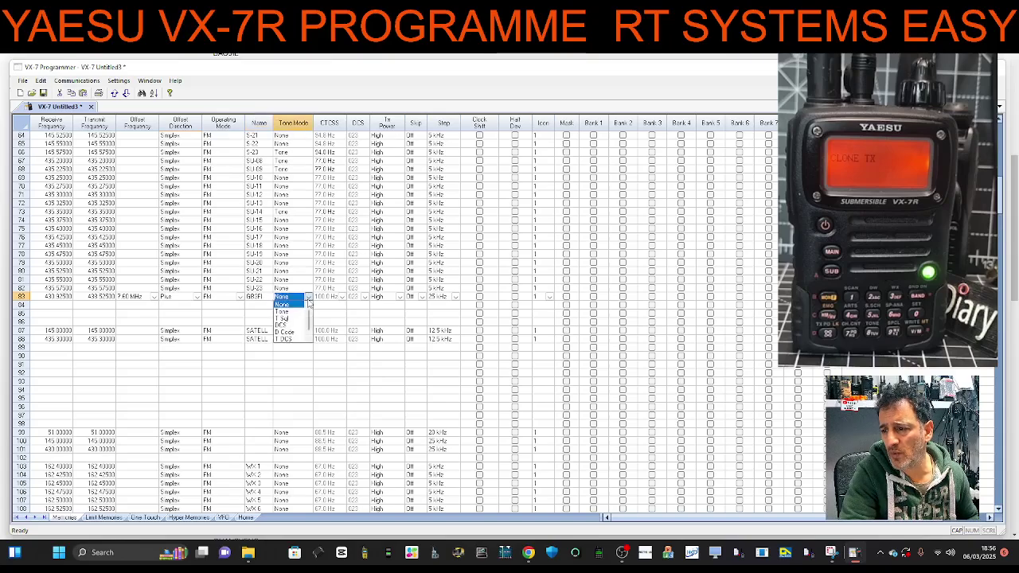
left_click(291, 311)
key("Tab")
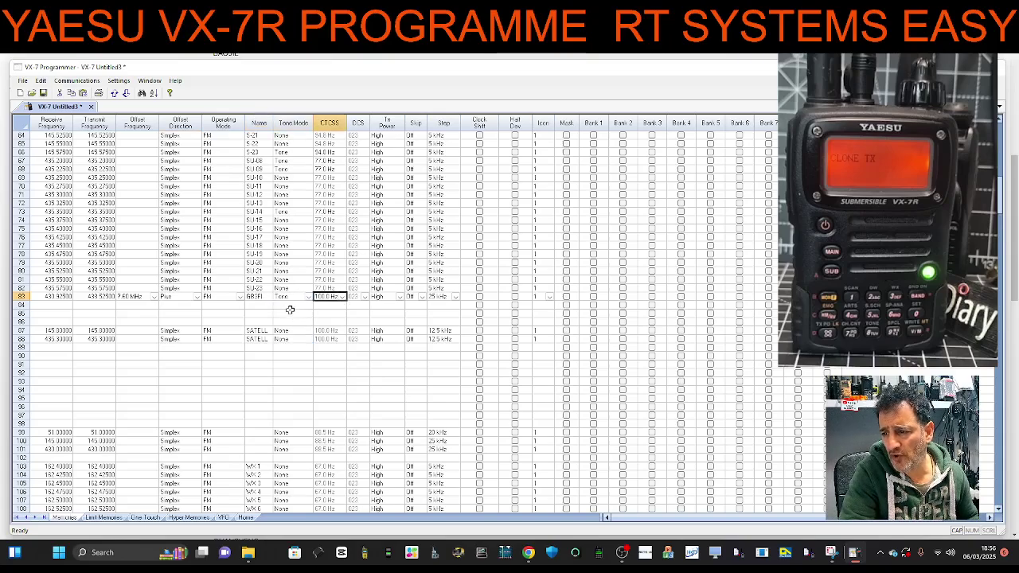
left_click(341, 296)
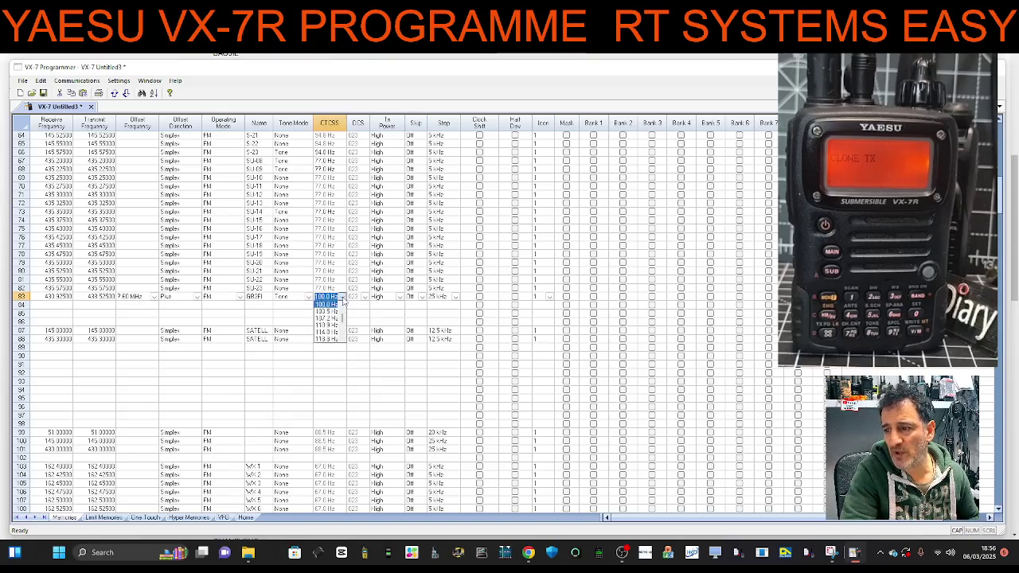
scroll(344, 317, "up", 4)
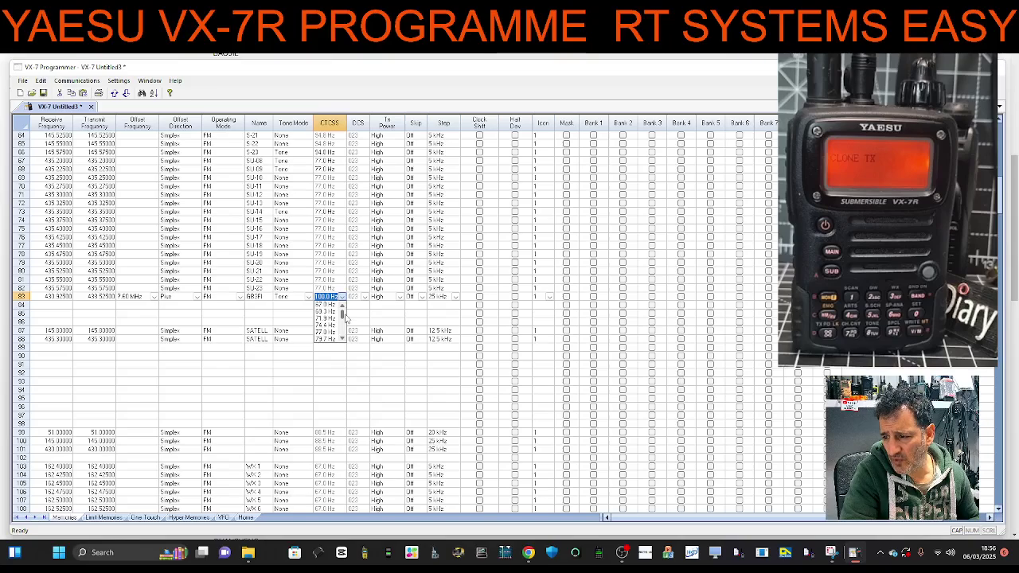
left_click(326, 330)
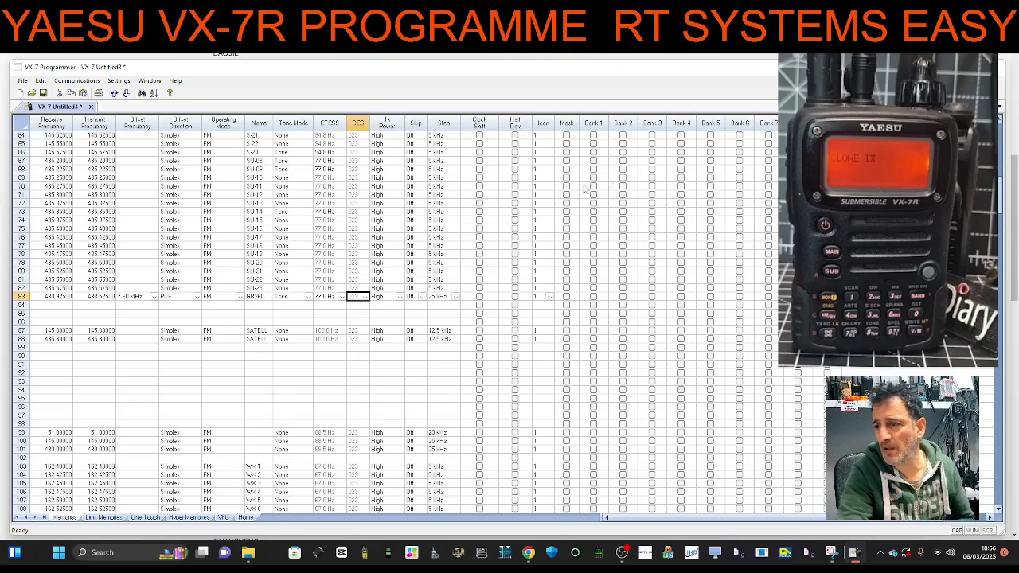
- Keep High as the transmit power of memory channel 83
left_click(760, 121)
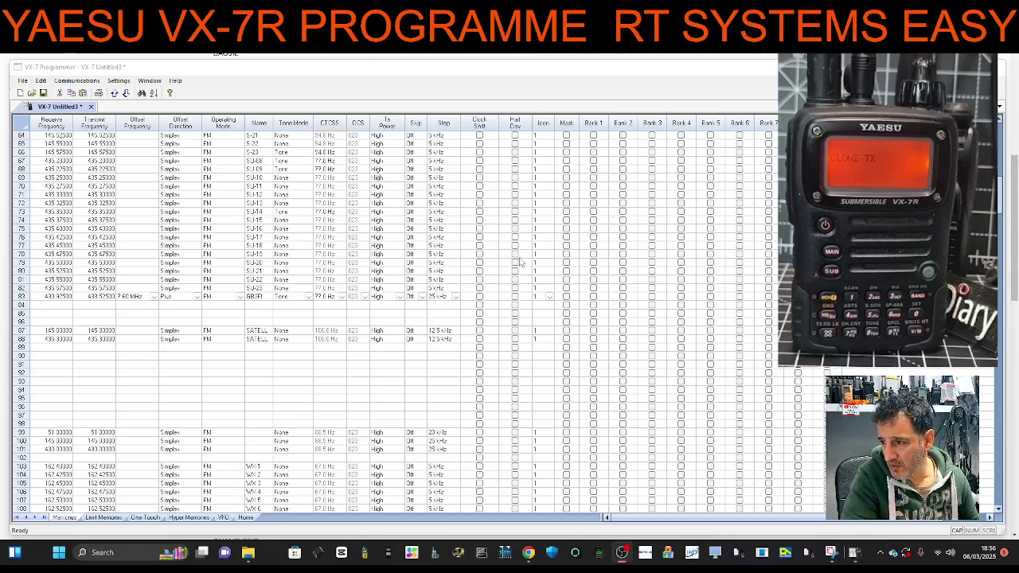
left_click(400, 298)
left_click(401, 300)
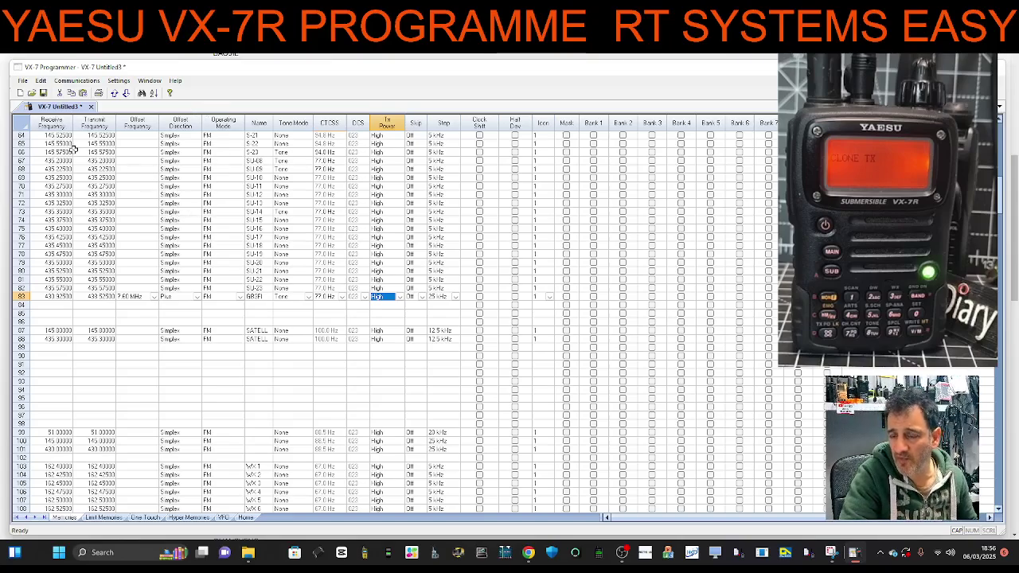
- Open the RepeaterBook search as an external data source and move its dialog aside
left_click(23, 82)
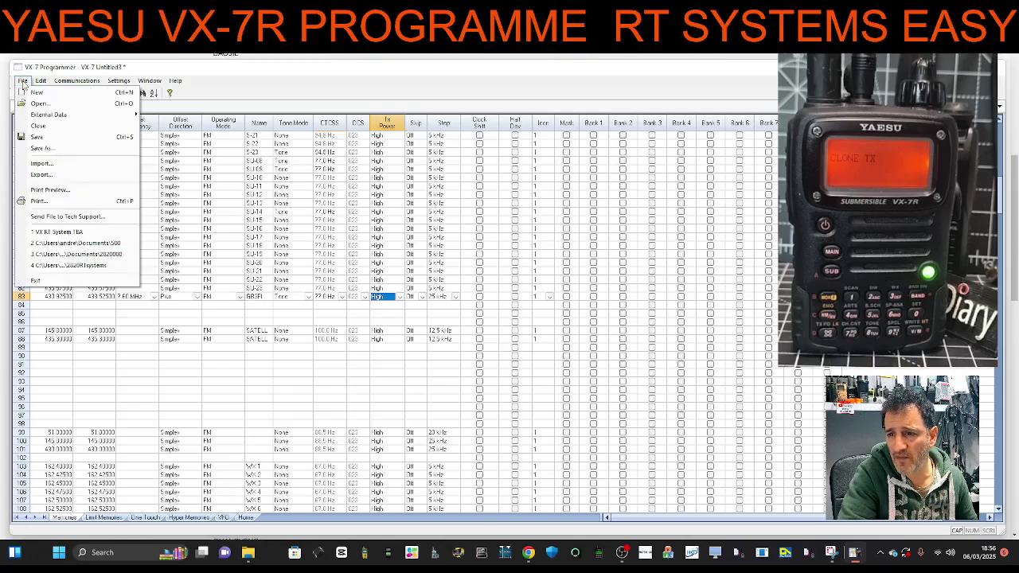
left_click(23, 82)
left_click(23, 81)
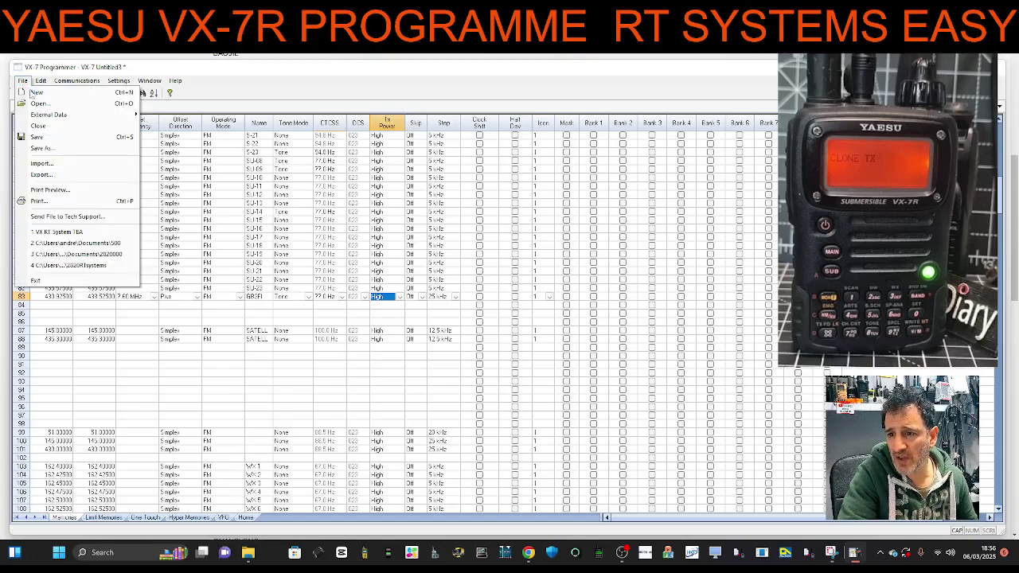
mouse_move(47, 116)
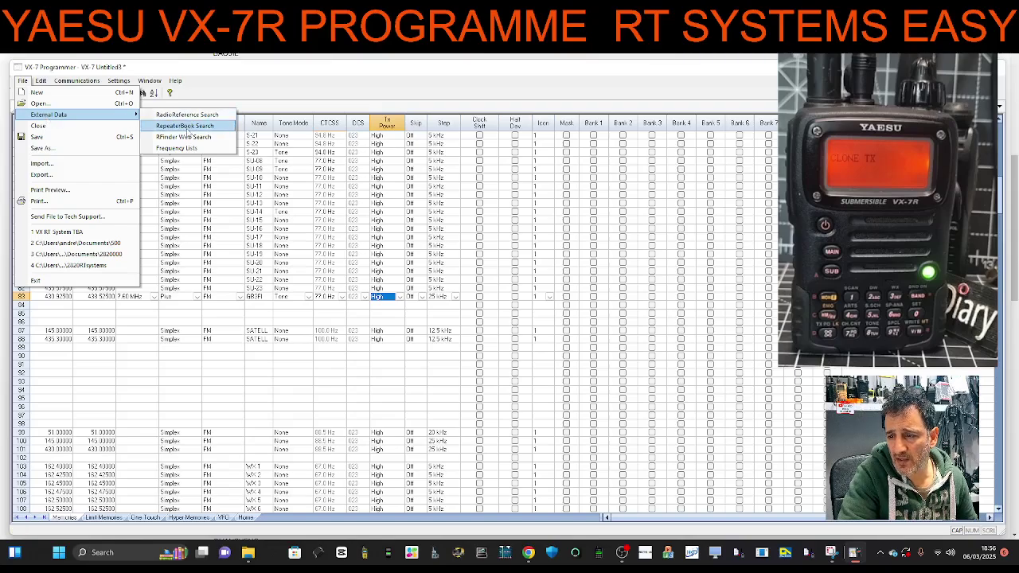
left_click(185, 126)
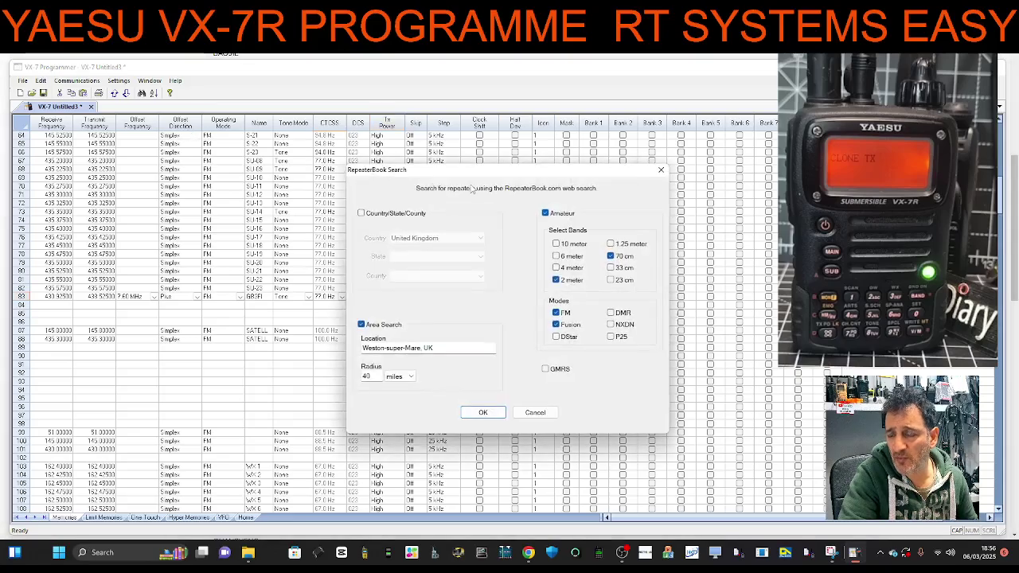
left_click_drag(438, 175, 200, 162)
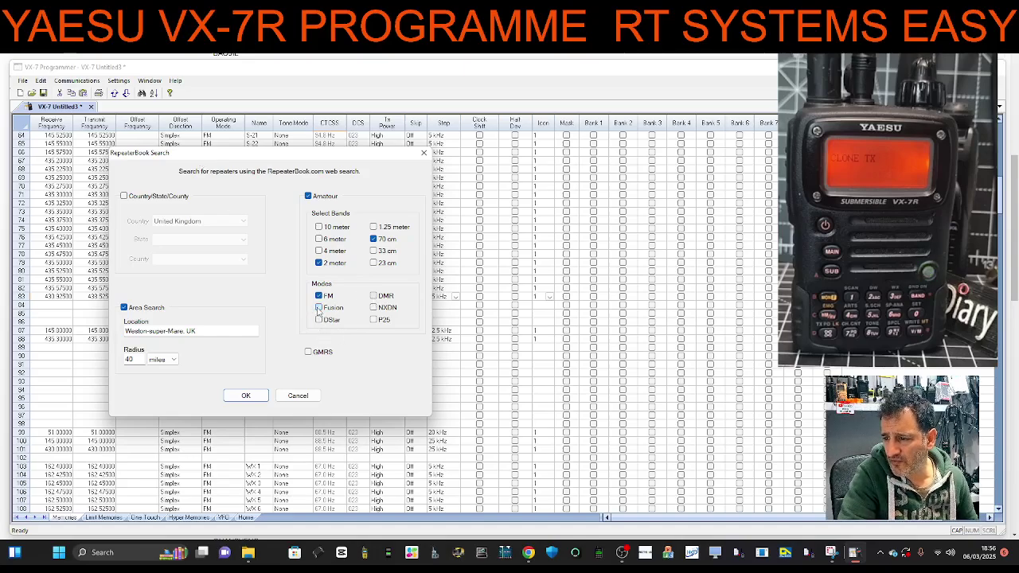
- Search RepeaterBook for FM-only repeaters on 6 meter, 2 meter and 70 cm within 40 miles of Weston-super-Mare, UK, leaving out Fusion
left_click(319, 239)
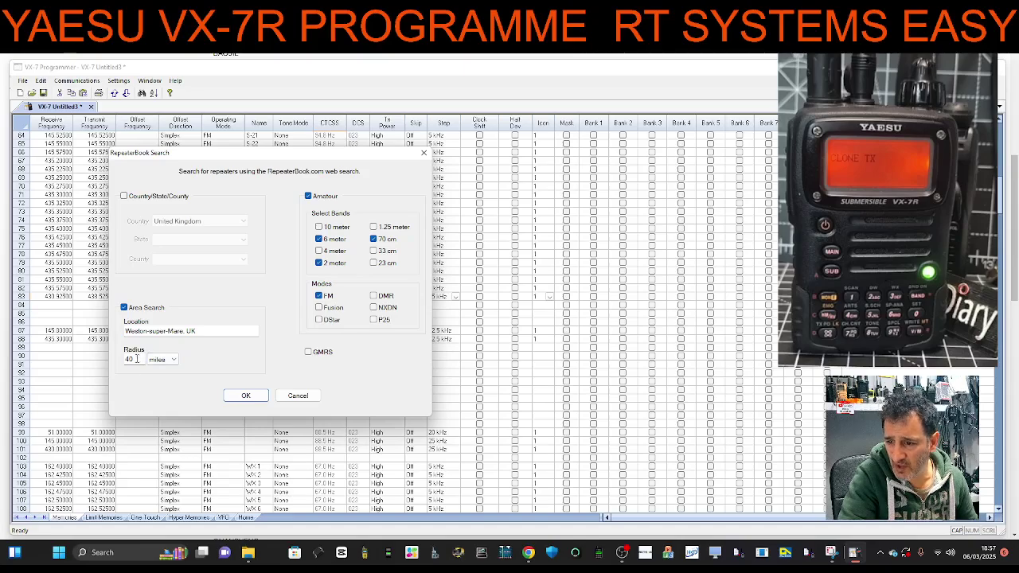
left_click(173, 360)
left_click(164, 369)
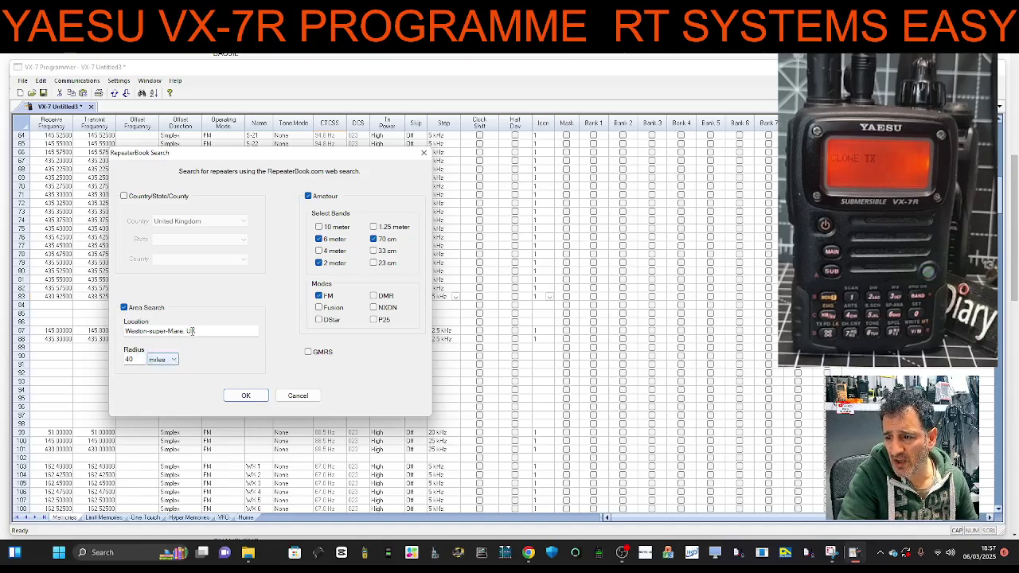
left_click(246, 395)
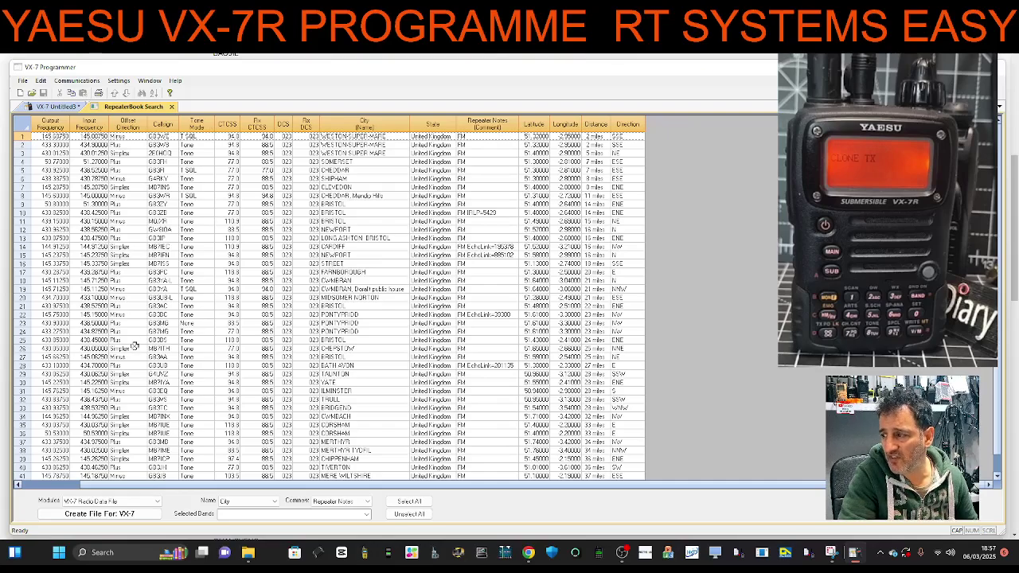
- Copy rows 3 to 43 of the RepeaterBook search results
scroll(134, 275, "down", 2)
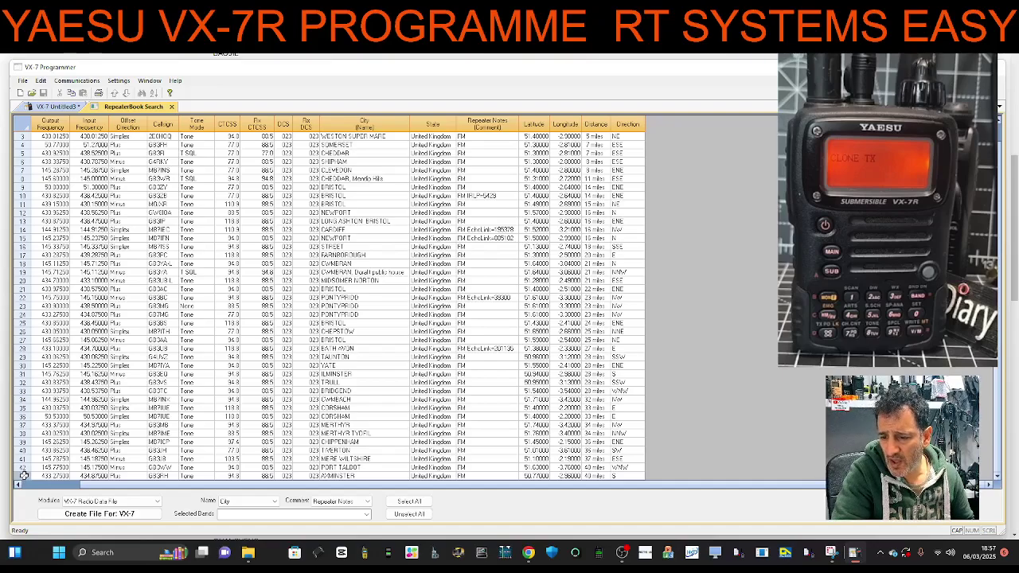
left_click_drag(24, 475, 26, 135)
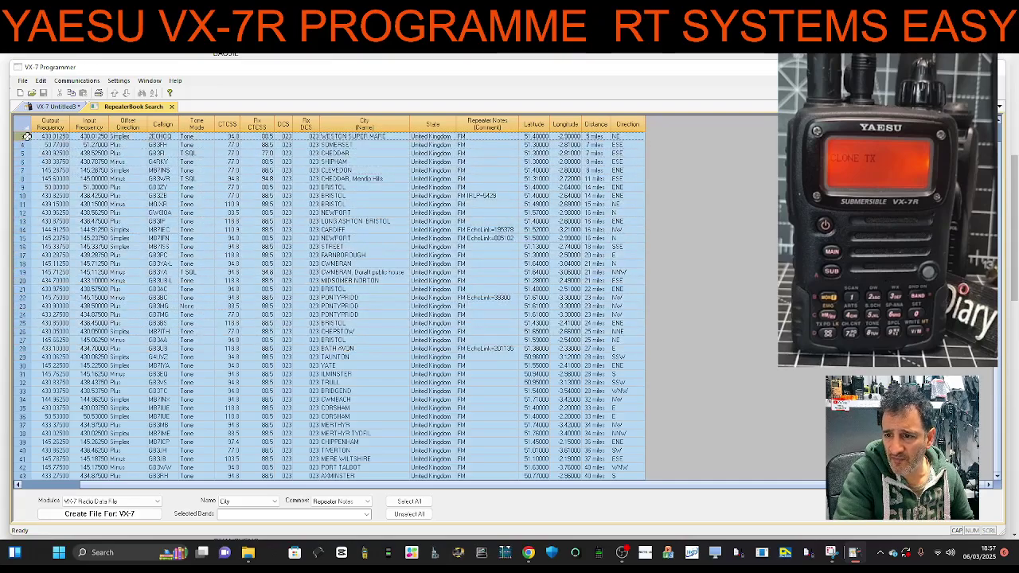
right_click(144, 215)
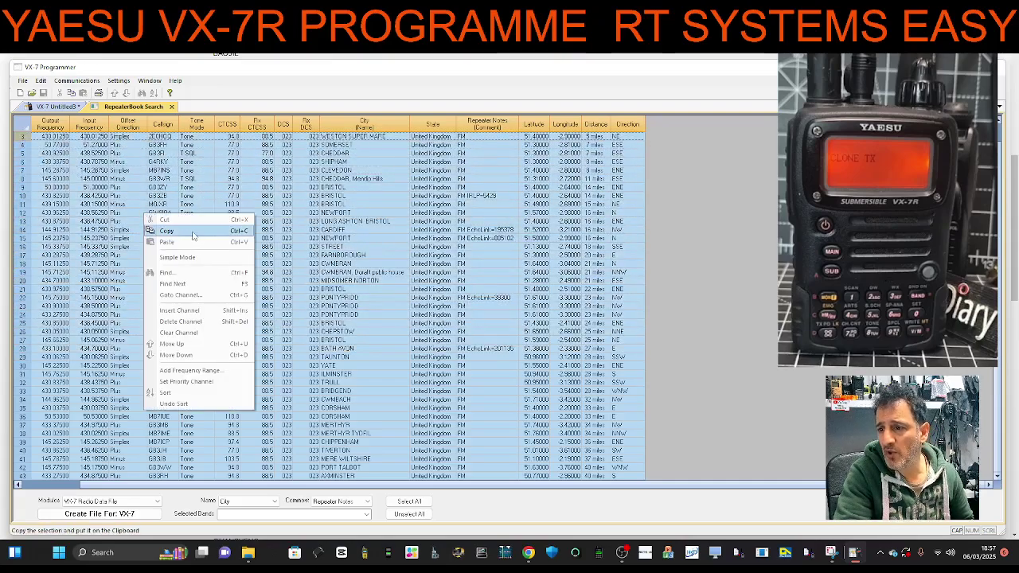
left_click(195, 234)
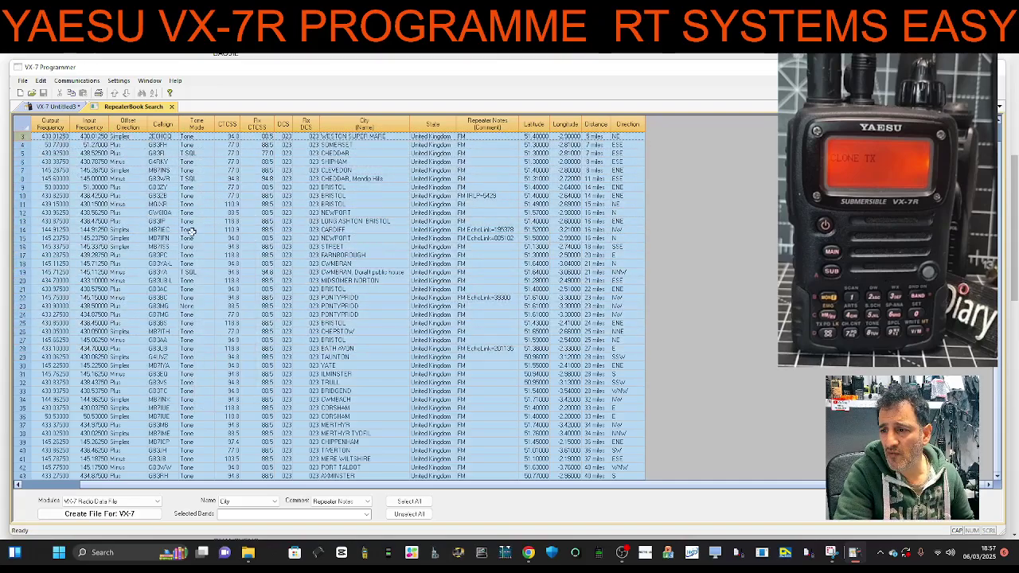
- Paste the copied repeaters into the VX-7 Untitled3 memories, starting at the empty channel 333
left_click(62, 109)
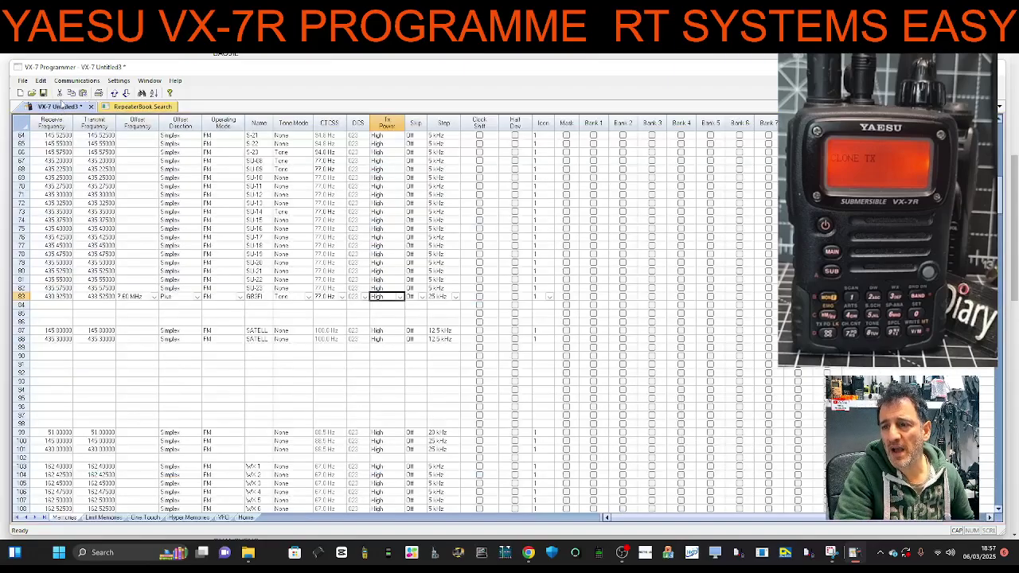
left_click(157, 334)
key("ctrl+v")
scroll(156, 334, "down", 20)
scroll(156, 334, "down", 20)
scroll(156, 330, "up", 4)
scroll(156, 330, "down", 3)
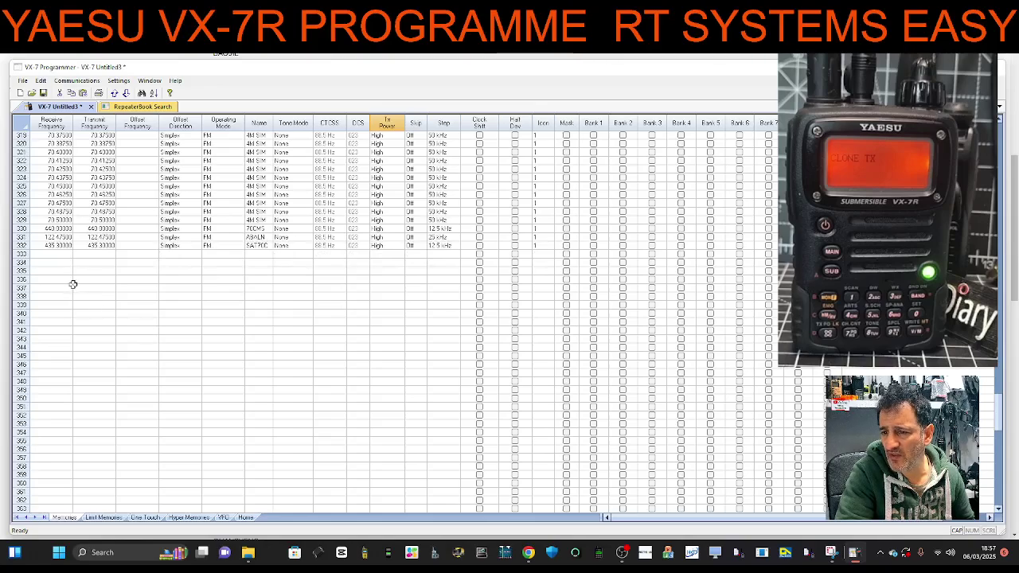
left_click(21, 254)
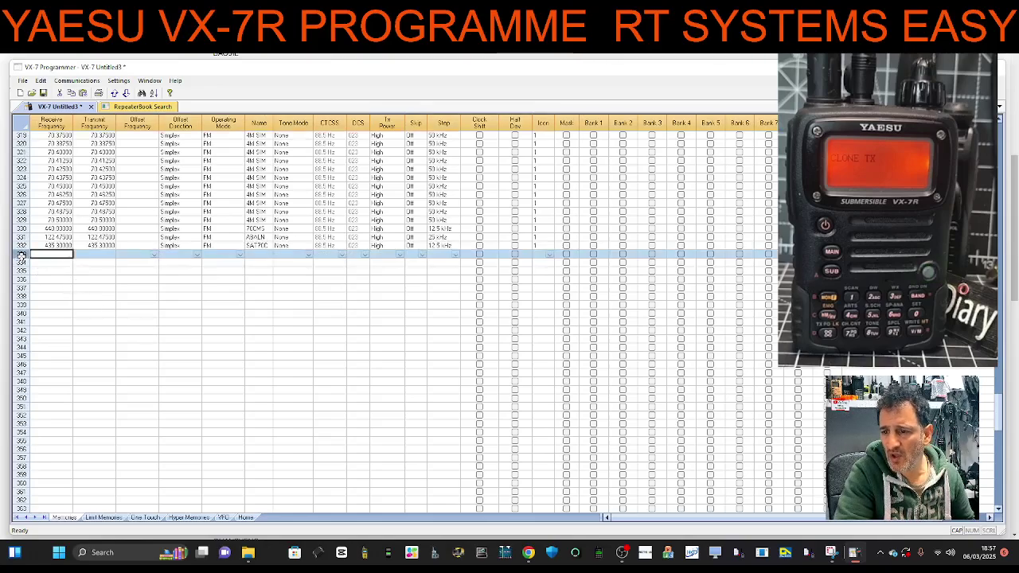
right_click(45, 256)
left_click(79, 284)
scroll(231, 330, "down", 12)
scroll(229, 336, "up", 15)
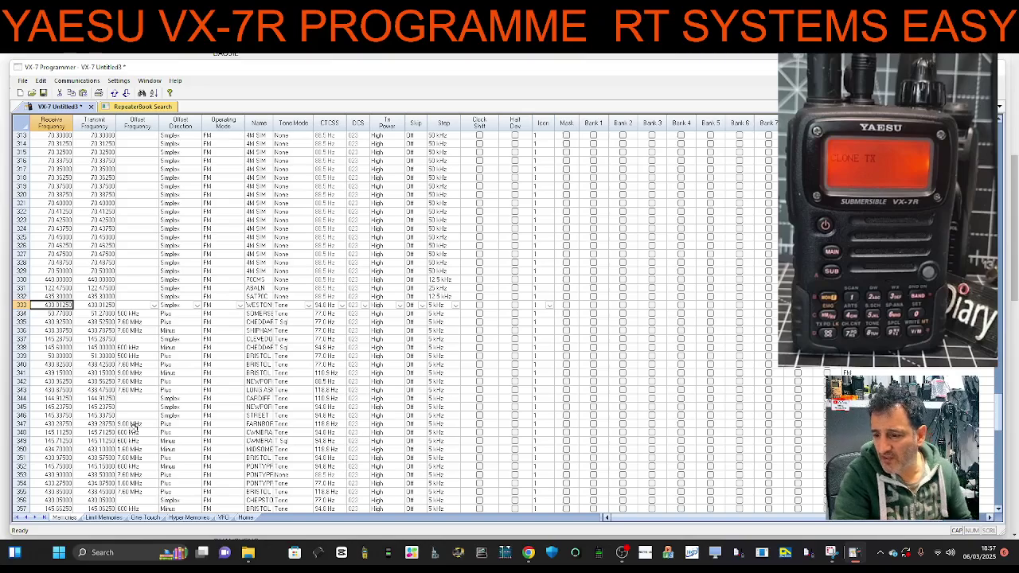
- Examine the Limit Memories, One Touch, Hyper Memories, VFO and Home pages of the memory file
left_click(104, 518)
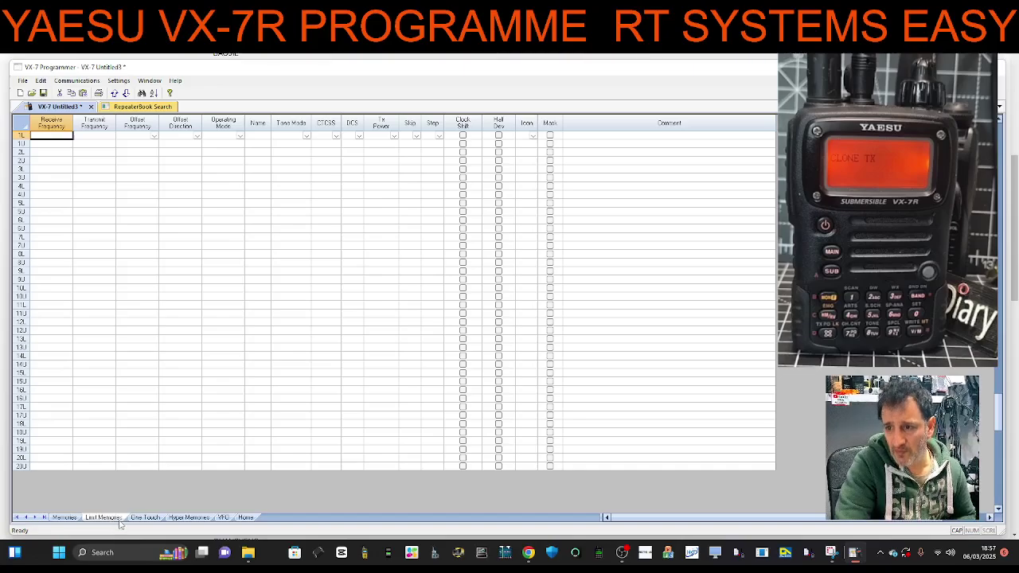
left_click(147, 519)
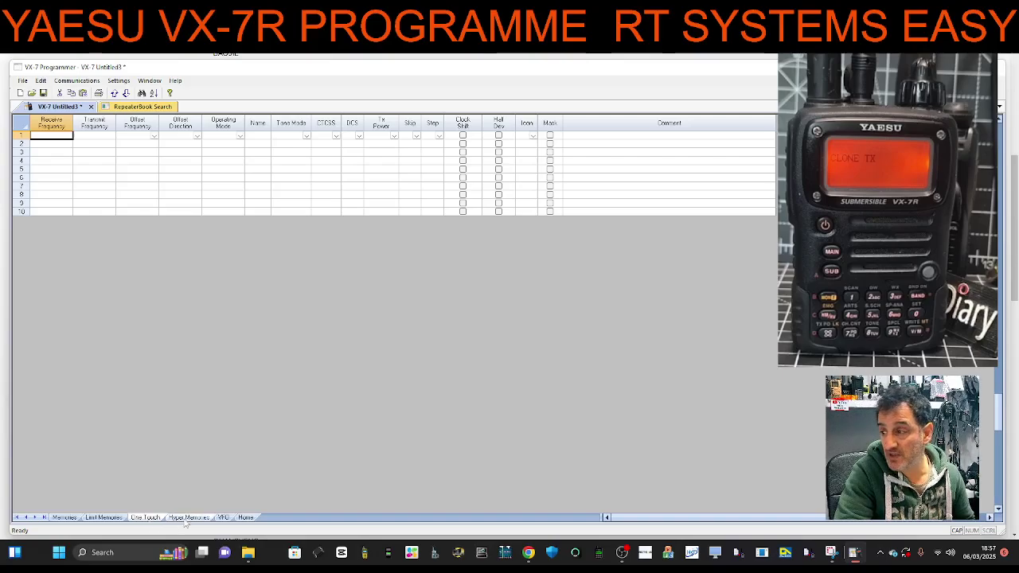
left_click(188, 518)
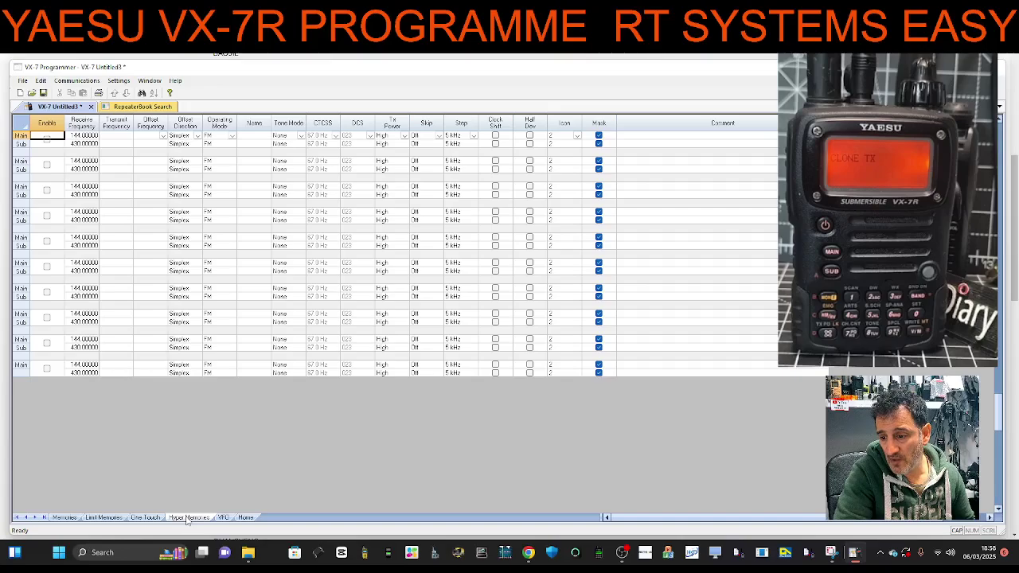
left_click(223, 518)
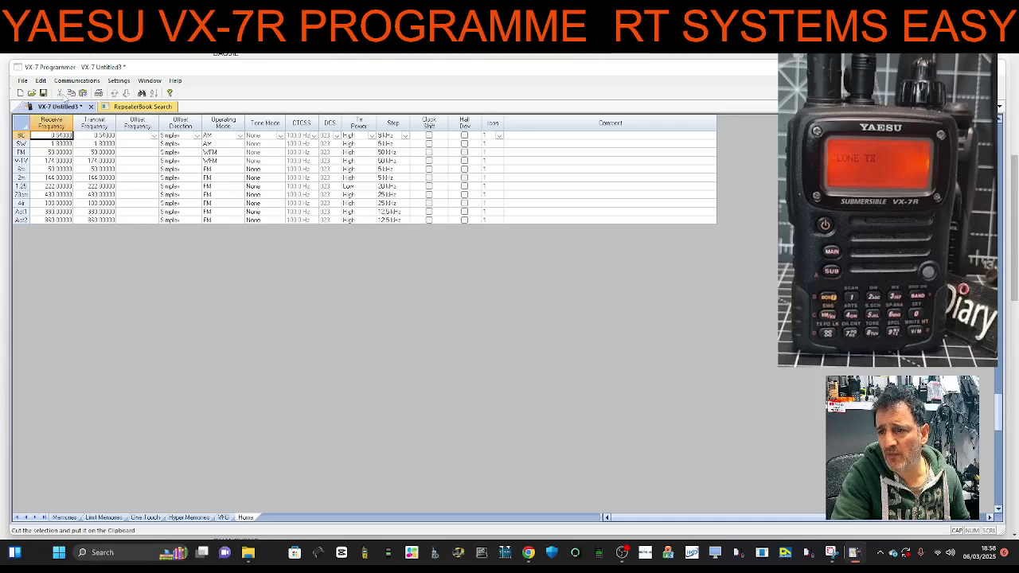
- Check the RepeaterBook search results again and close the VX-7 Untitled3 memory file
left_click(134, 108)
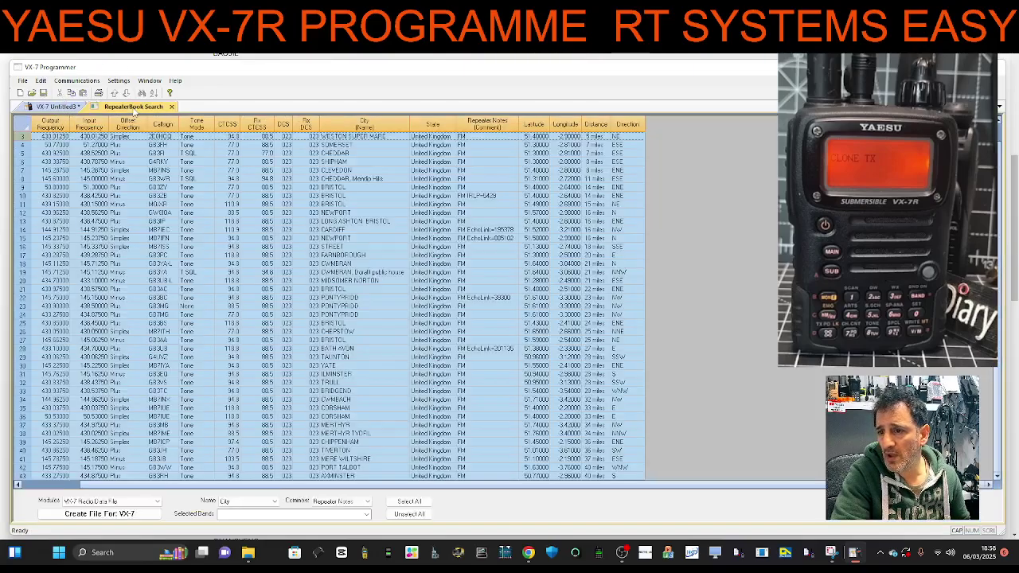
left_click(67, 106)
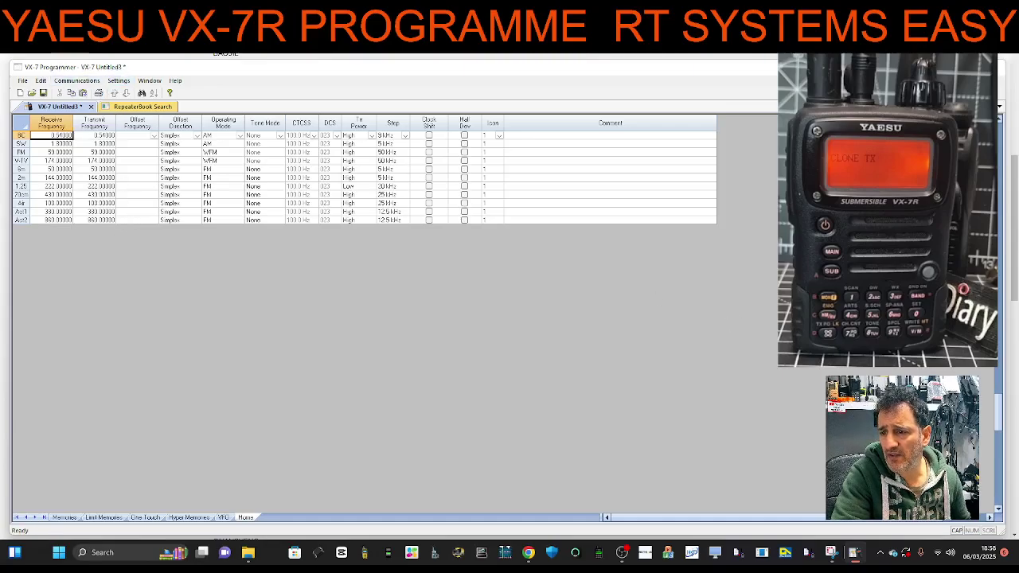
left_click(90, 107)
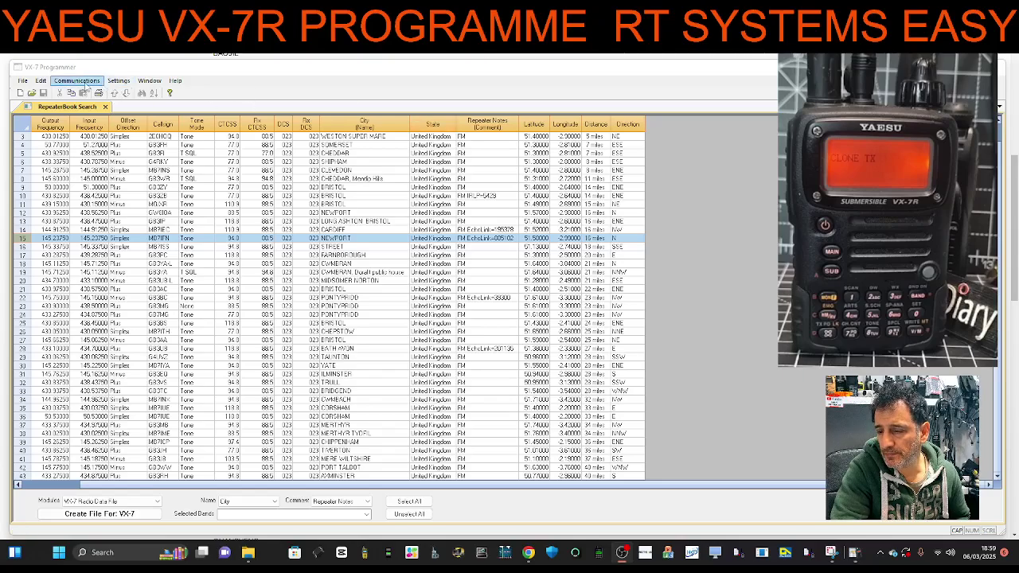
left_click(77, 81)
- Open the radio's menu settings for the VX-7 Untitled1 file and move the dialog aside
mouse_move(117, 83)
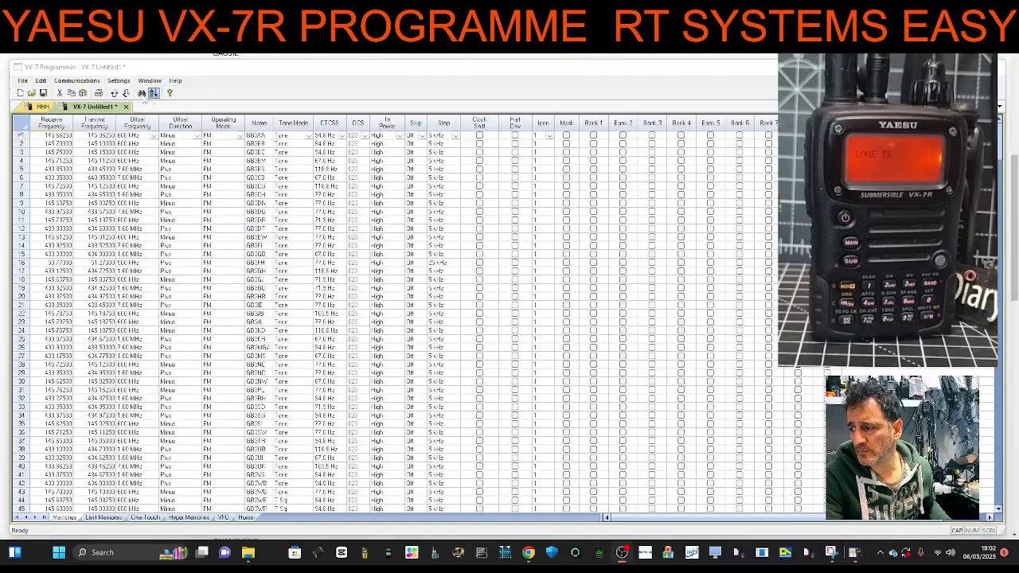
left_click(117, 83)
left_click(127, 93)
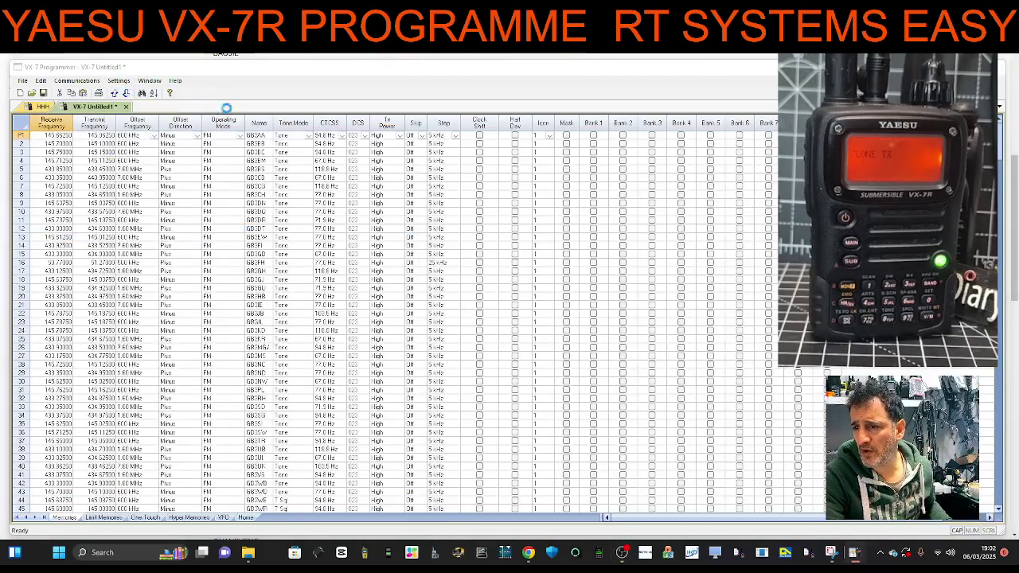
left_click_drag(419, 183, 161, 168)
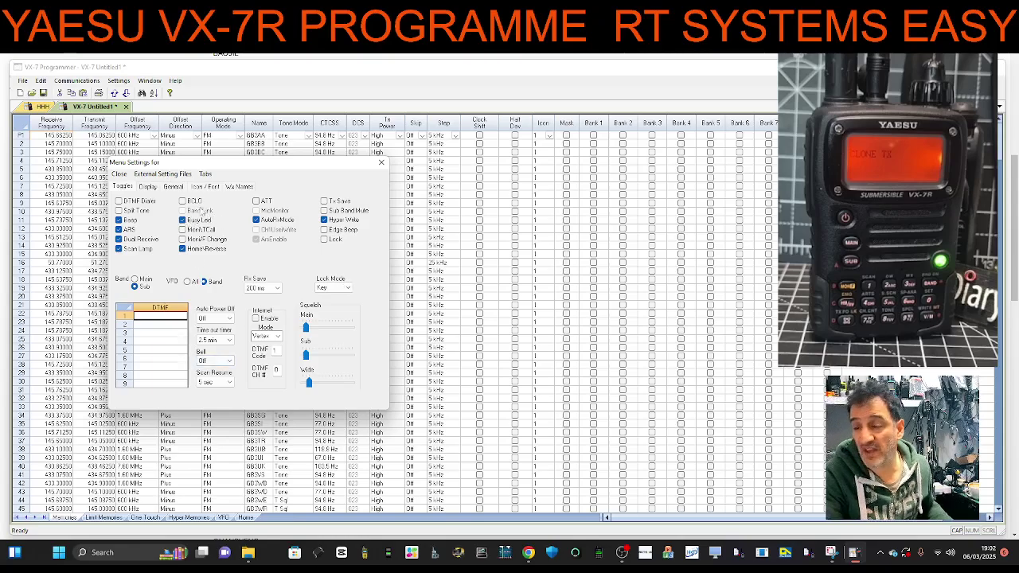
- Examine the Display settings, including the choices for Lamp Mode and Main Meter Symbol
left_click(148, 187)
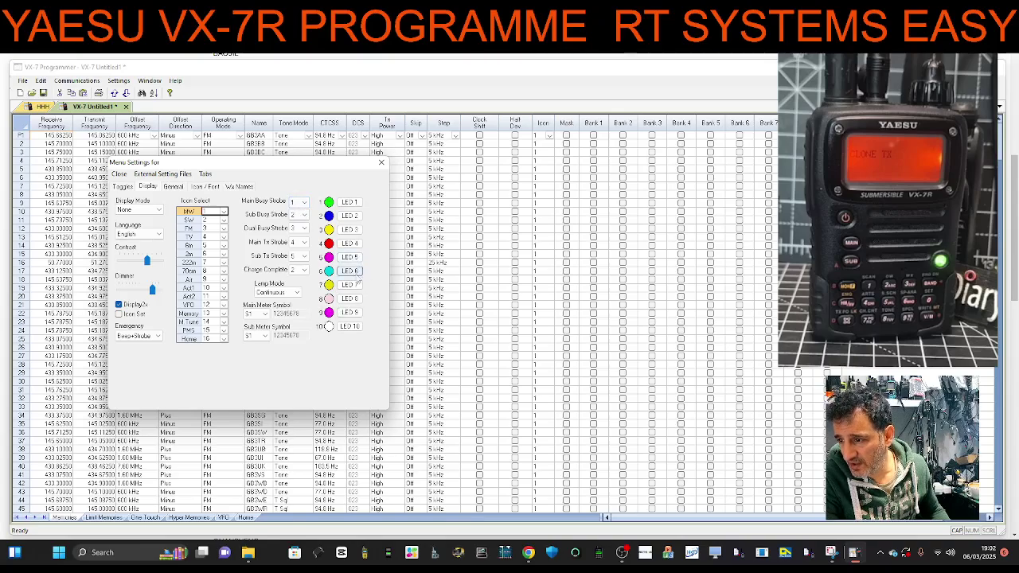
left_click(299, 295)
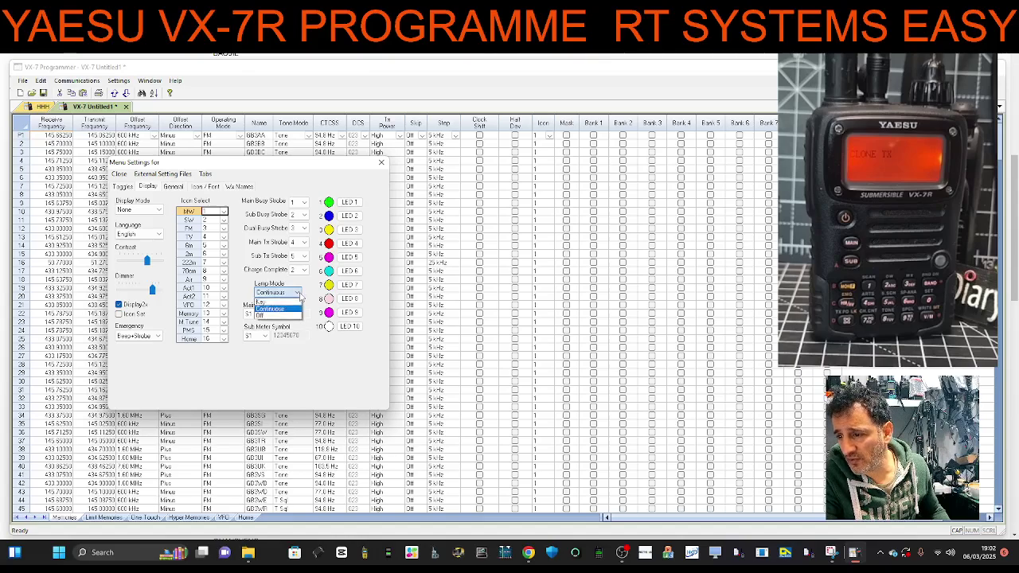
left_click(299, 296)
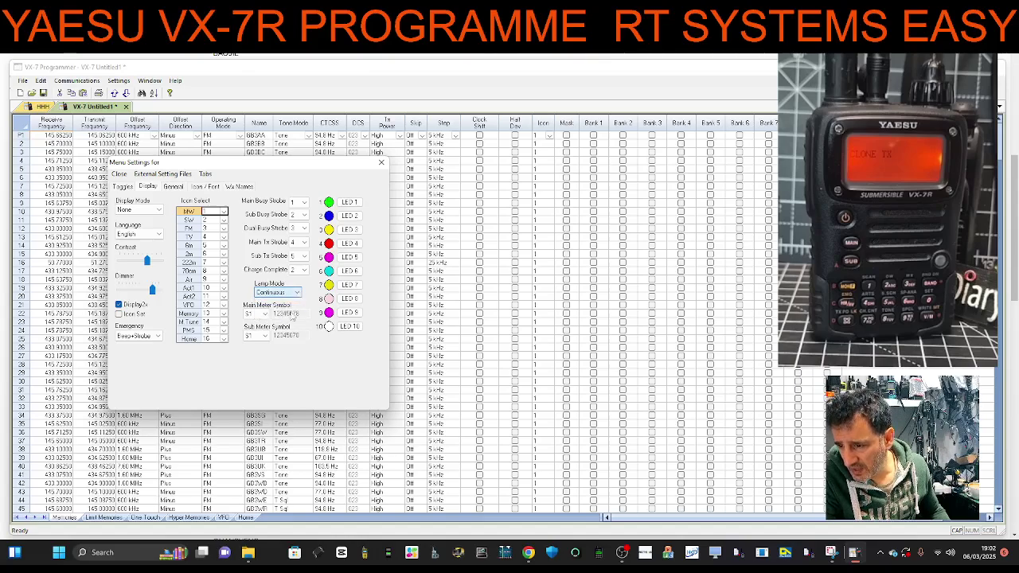
left_click(265, 314)
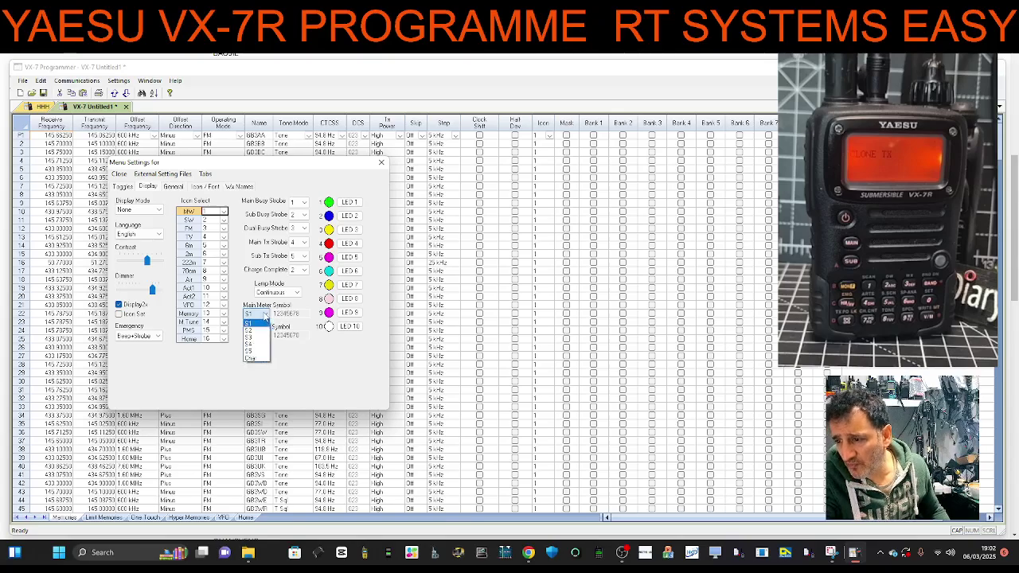
left_click(265, 314)
left_click(265, 313)
left_click(265, 314)
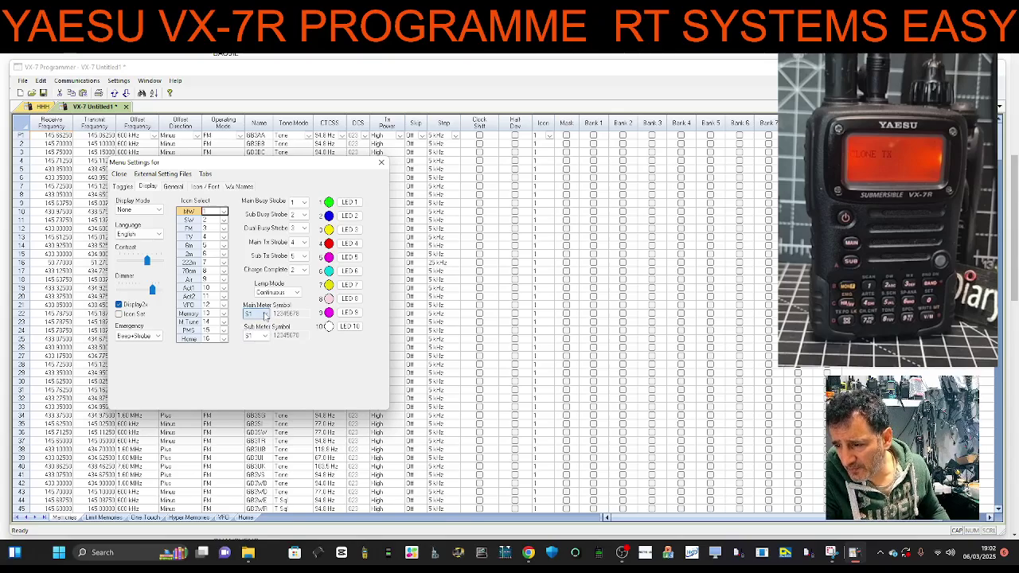
- Check the choices for Sub Meter Symbol and the MW icon in the Display settings
left_click(266, 336)
left_click(262, 343)
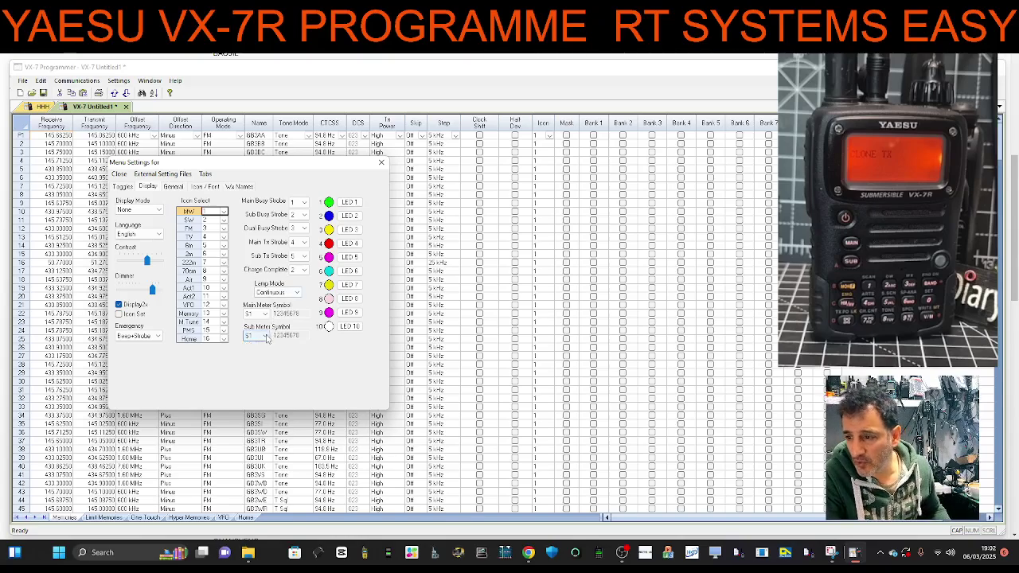
left_click(265, 336)
left_click(265, 336)
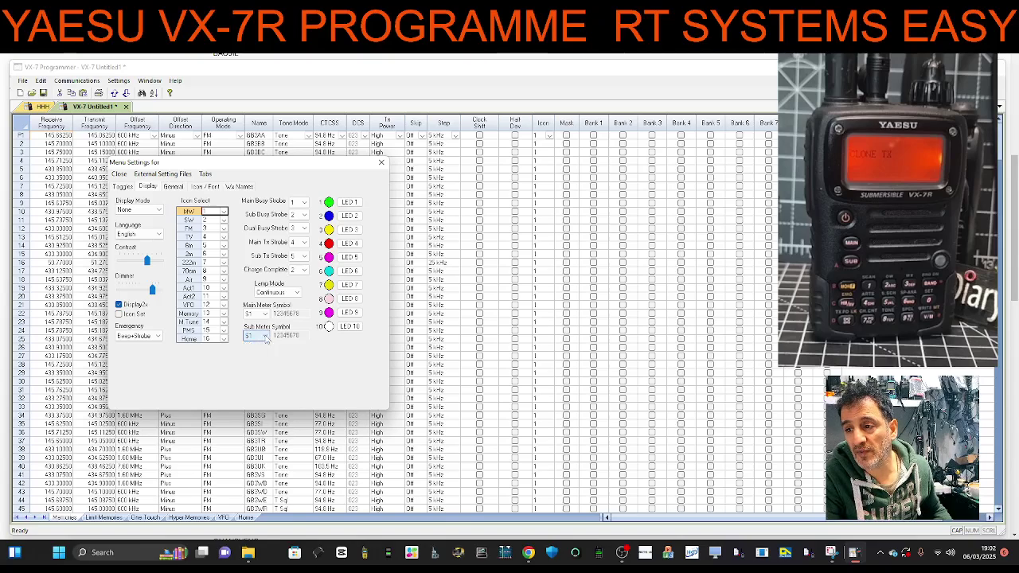
left_click(223, 212)
left_click(214, 220)
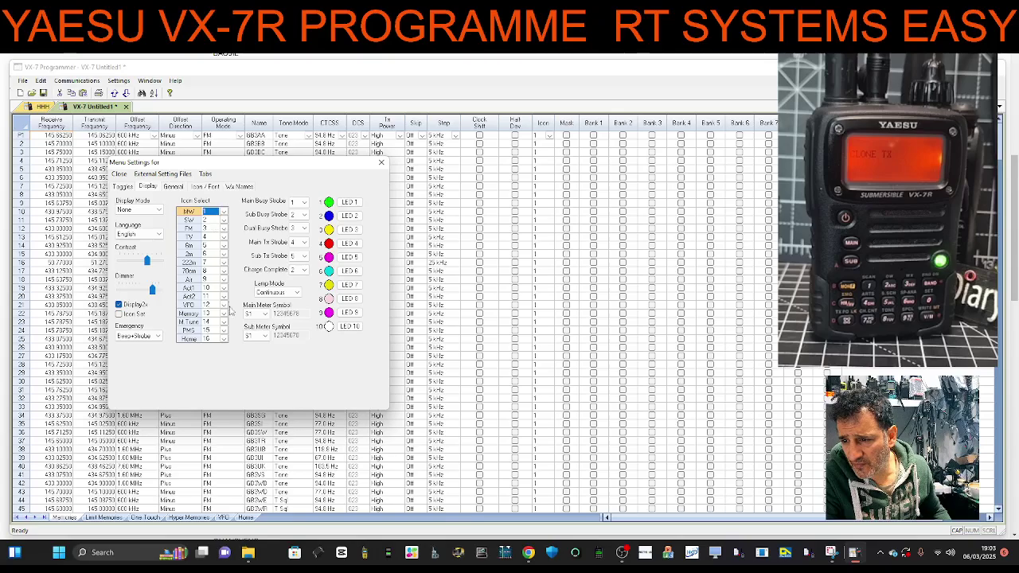
- Review the General settings with the Sensor Display choices, the Icon / Font and Wx Names settings, and close the menu settings
left_click(172, 188)
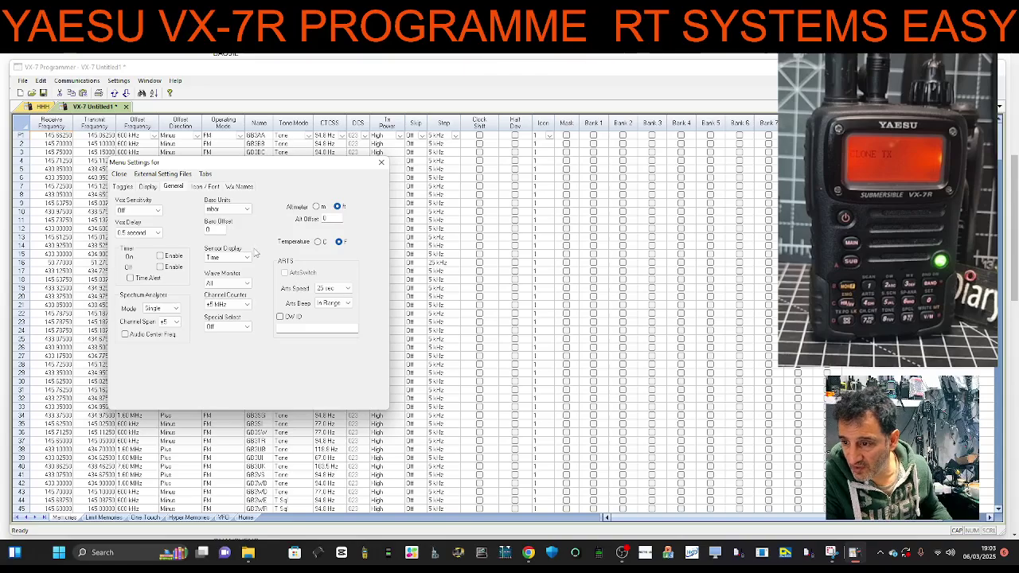
left_click(247, 258)
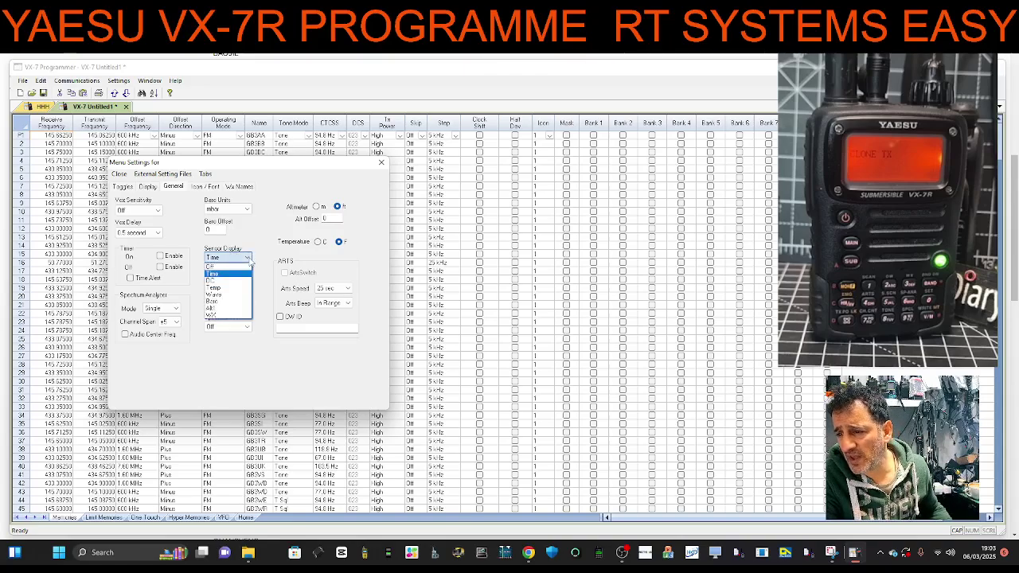
left_click(249, 261)
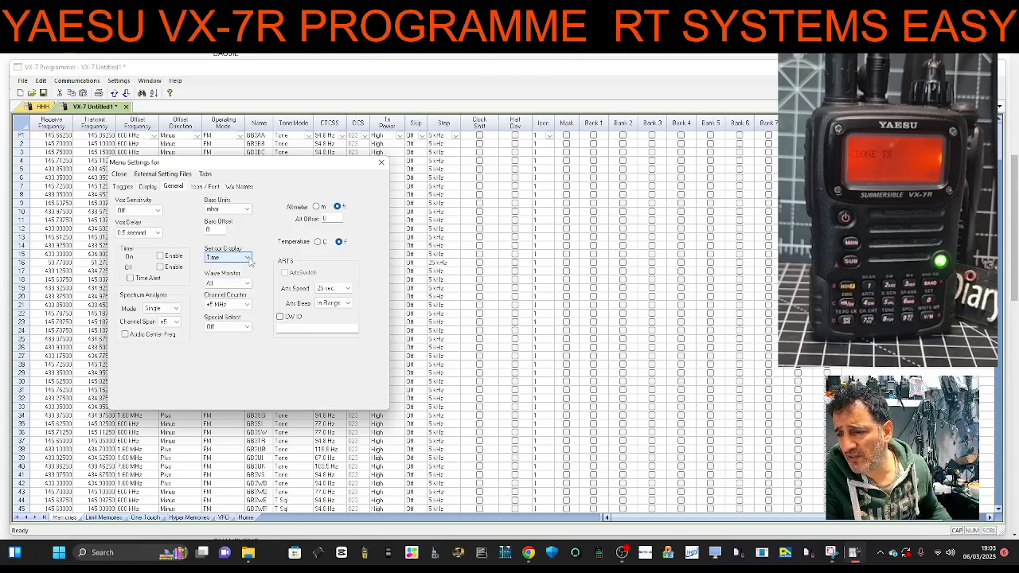
left_click(205, 187)
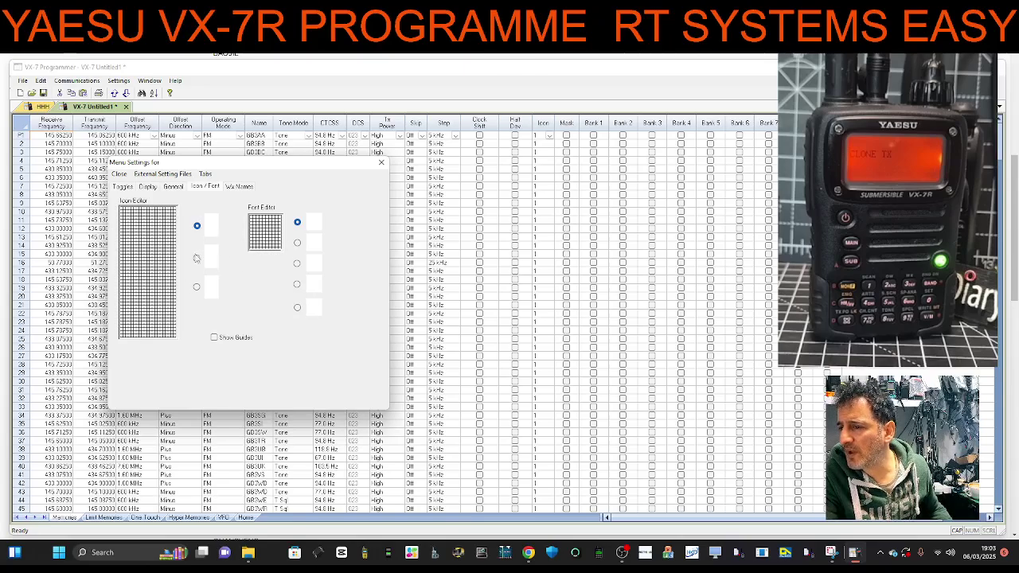
left_click(239, 186)
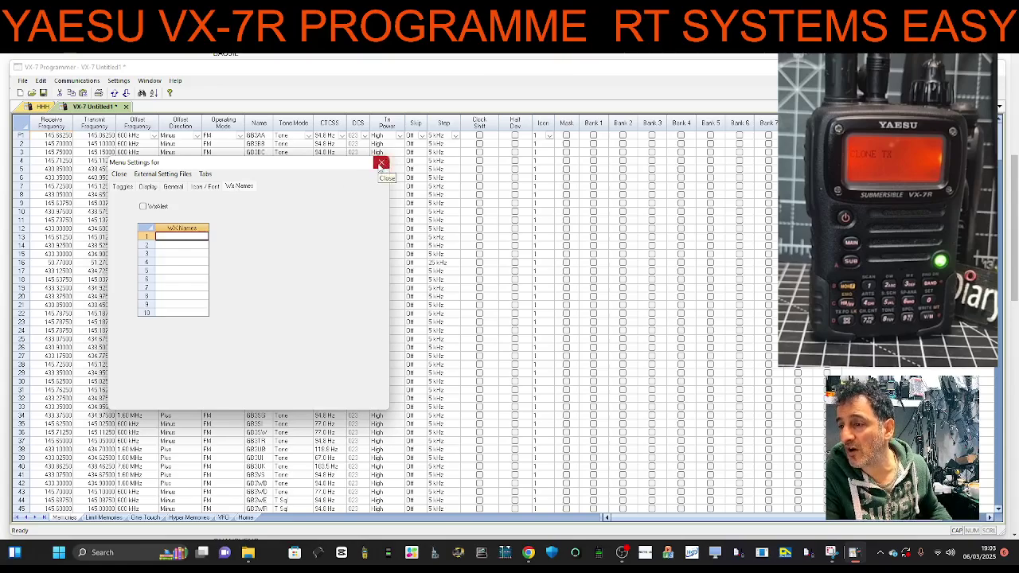
left_click(380, 163)
left_click(201, 310)
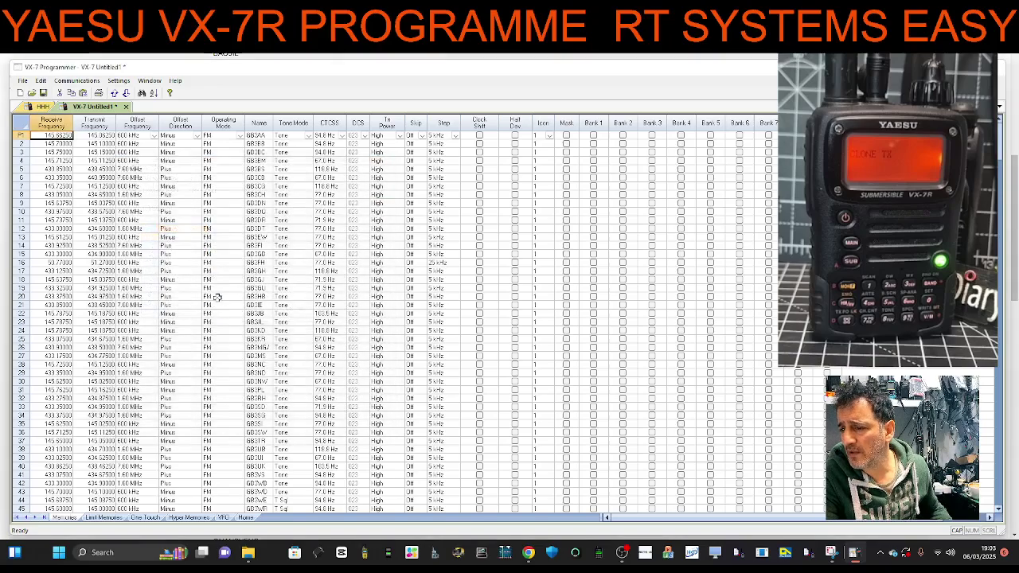
- Show the bank settings for the memories and assign channel 16 (GB3FH) to Bank 2 and channel 1 (GB3AA) to Bank 1
left_click(119, 81)
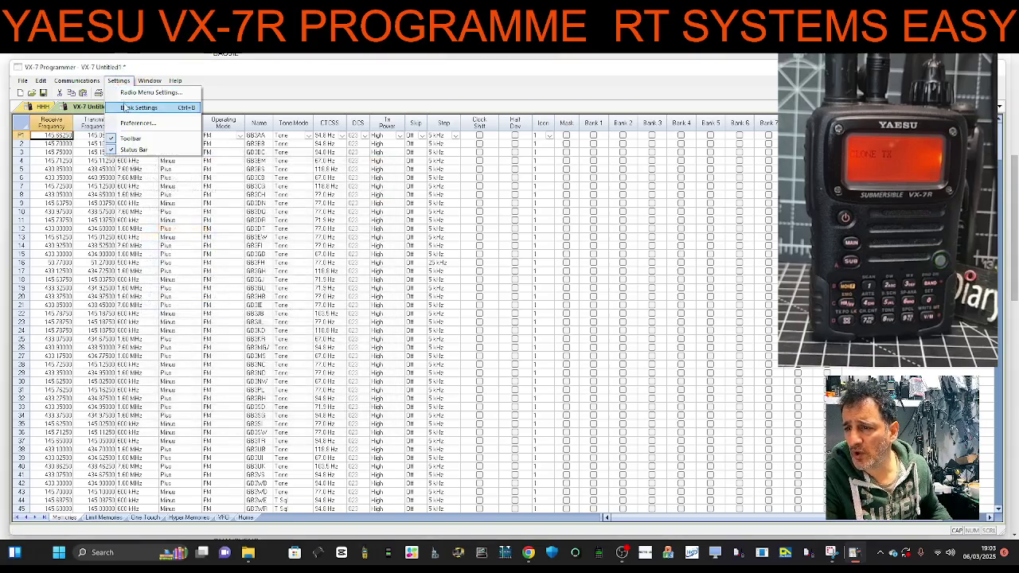
left_click(124, 108)
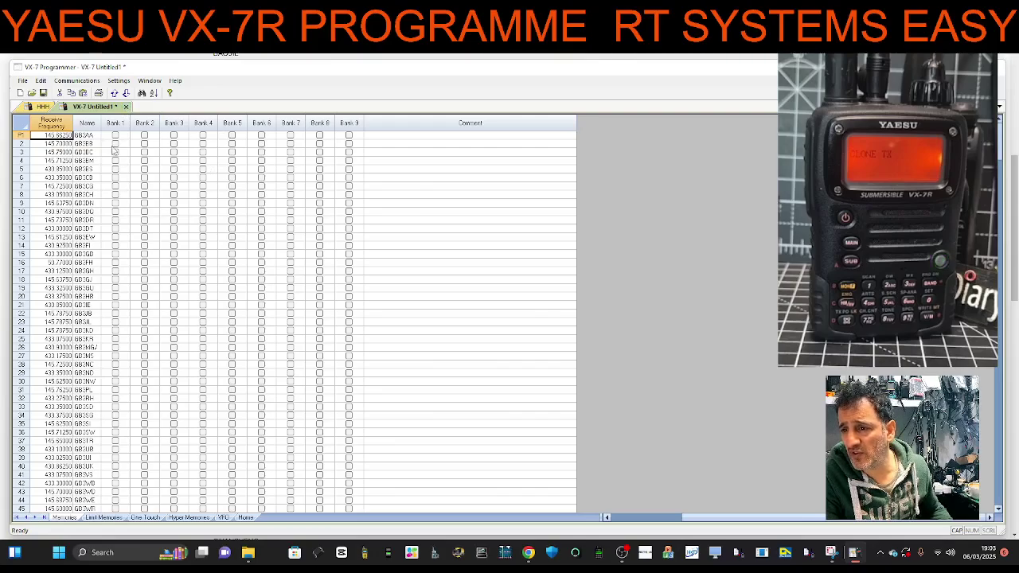
left_click(67, 263)
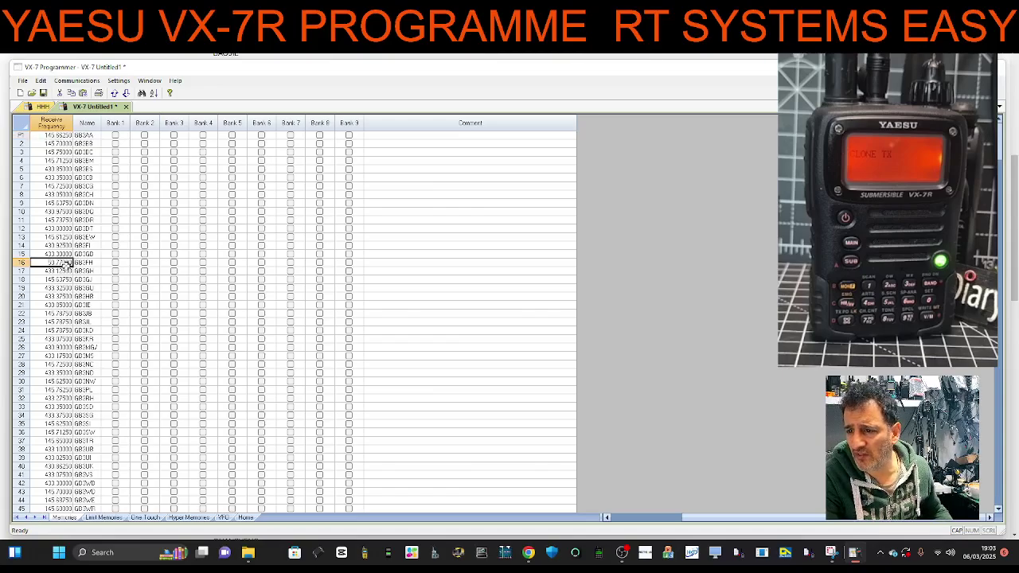
left_click(144, 264)
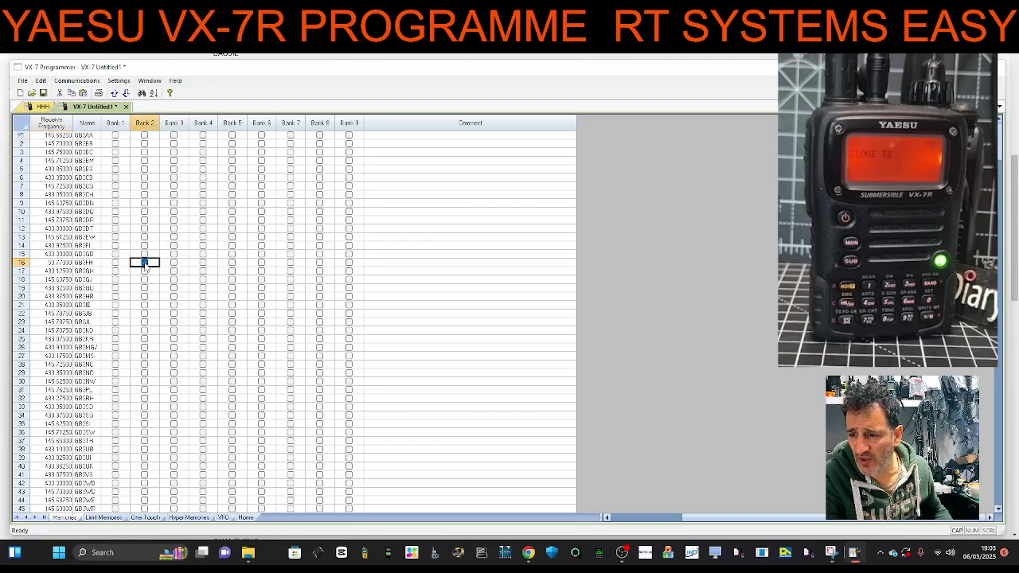
key("space")
left_click(115, 142)
scroll(113, 222, "down", 10)
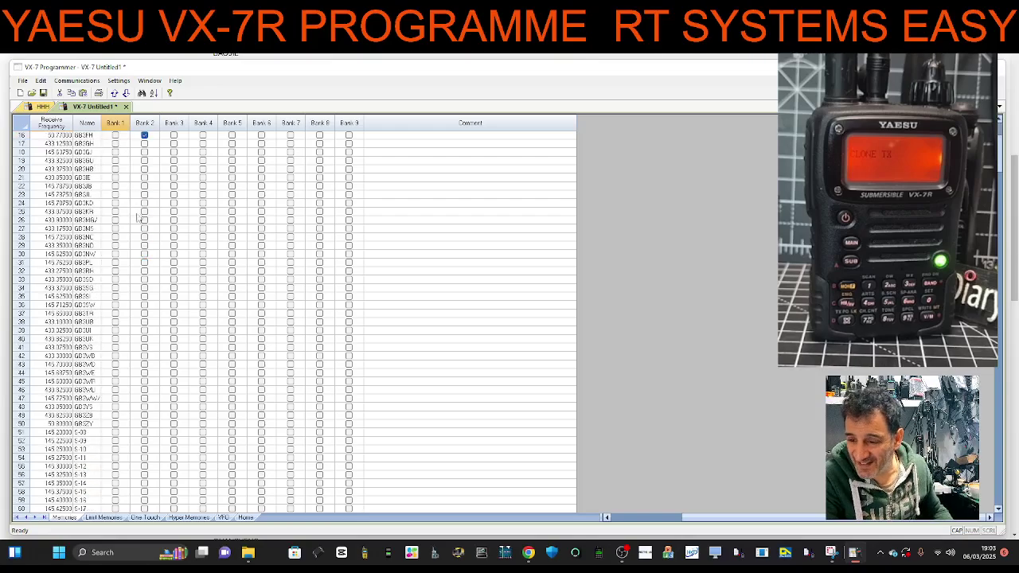
scroll(114, 221, "up", 10)
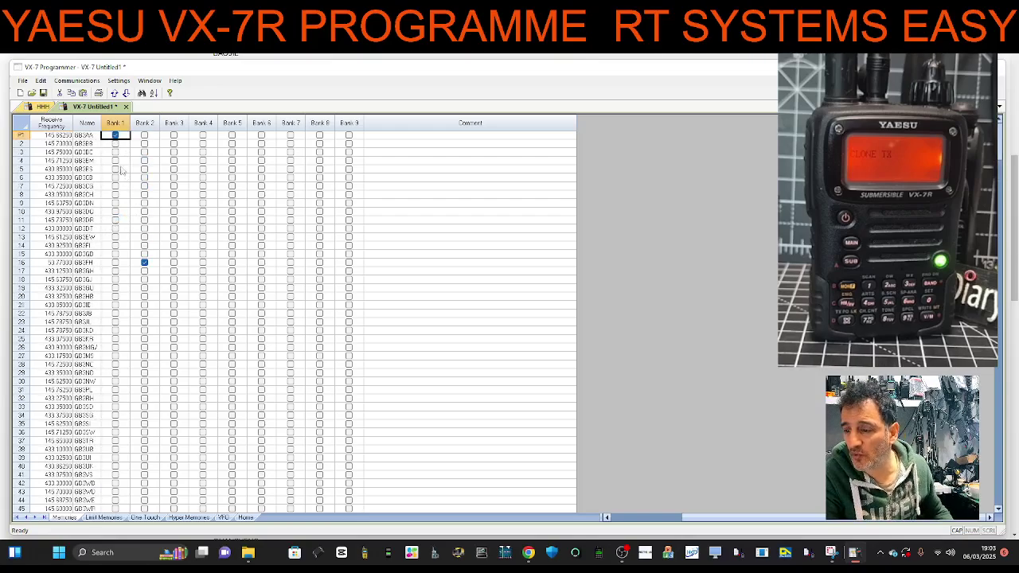
- Look through the settings, window and help commands, open the Memory Channels help topic and return to the memory file
left_click(119, 81)
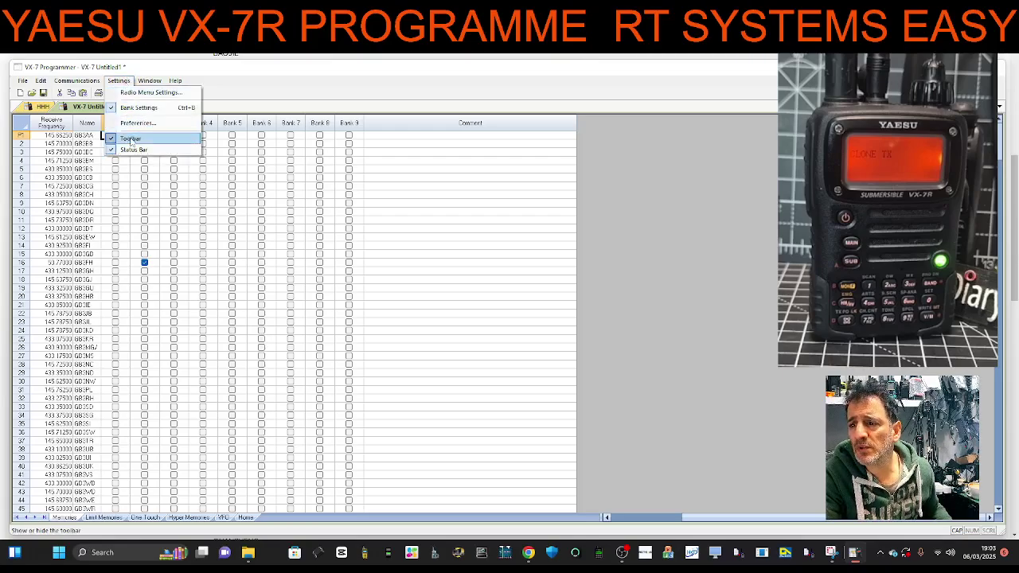
key("Escape")
left_click(149, 81)
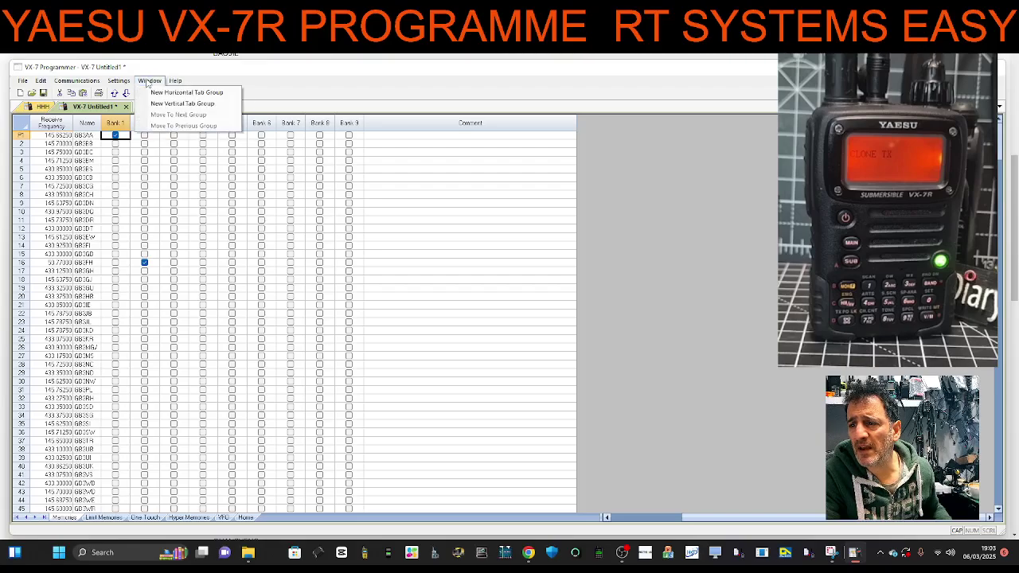
mouse_move(171, 86)
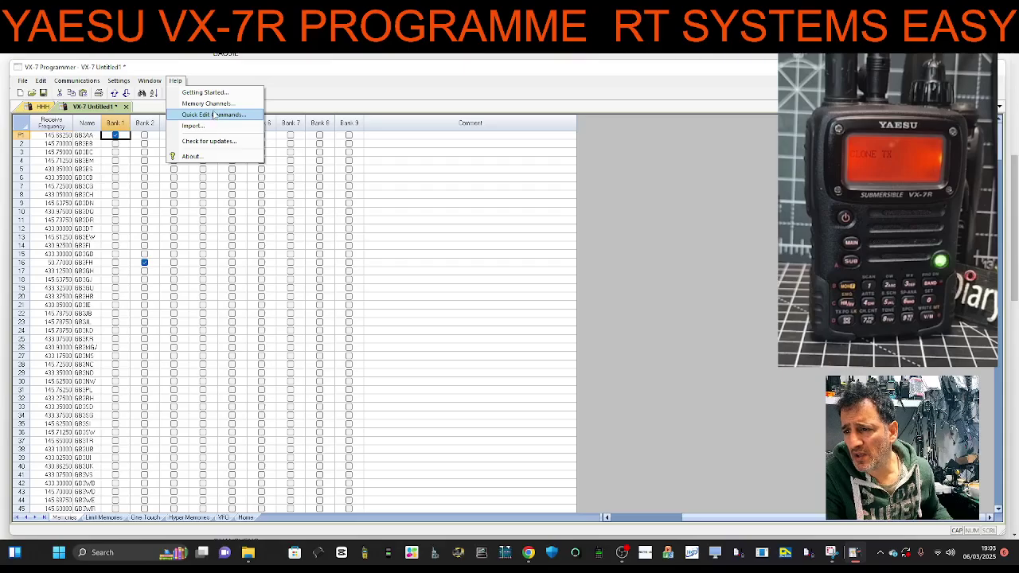
left_click(208, 104)
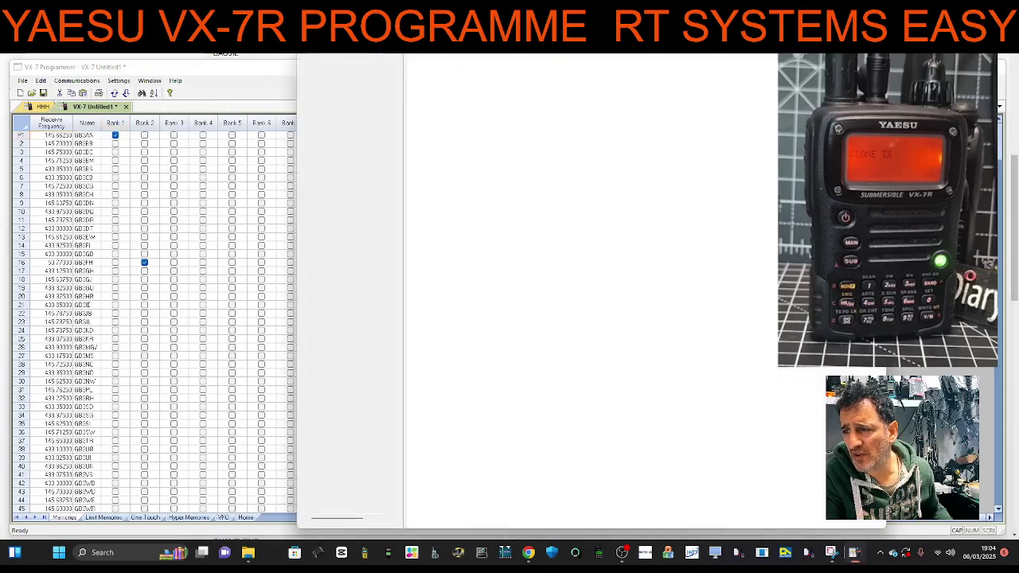
left_click(22, 186)
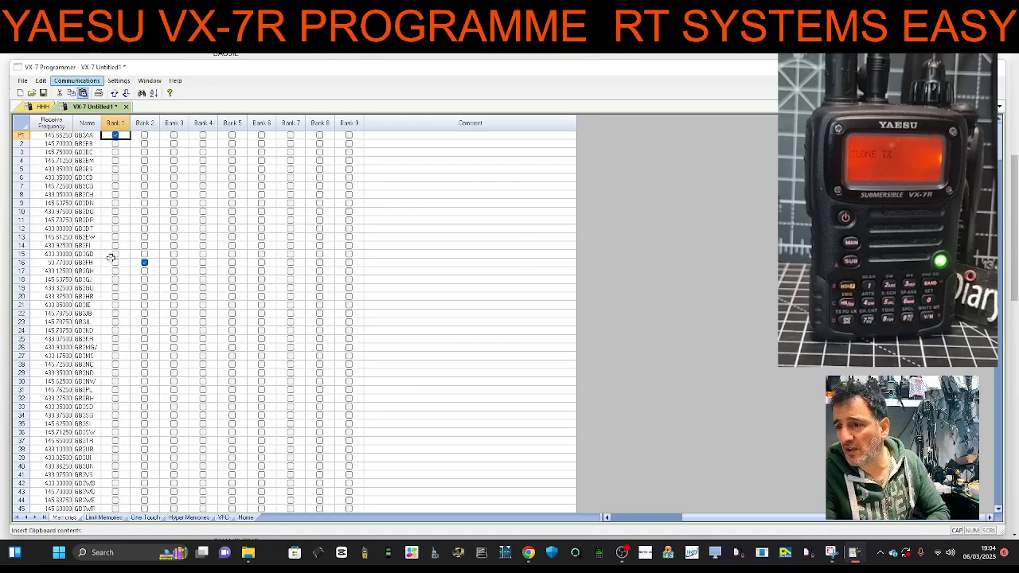
- Look over the memory list and start sending the VX-7 Untitled1 data to the radio once it is in CLONE WAIT mode
scroll(131, 253, "down", 5)
scroll(131, 253, "down", 15)
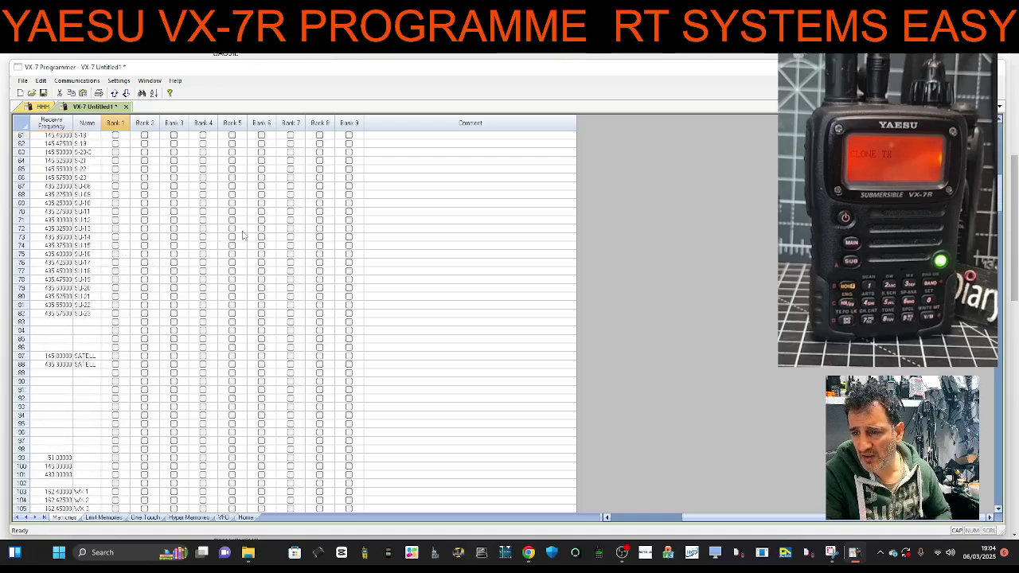
scroll(83, 218, "up", 14)
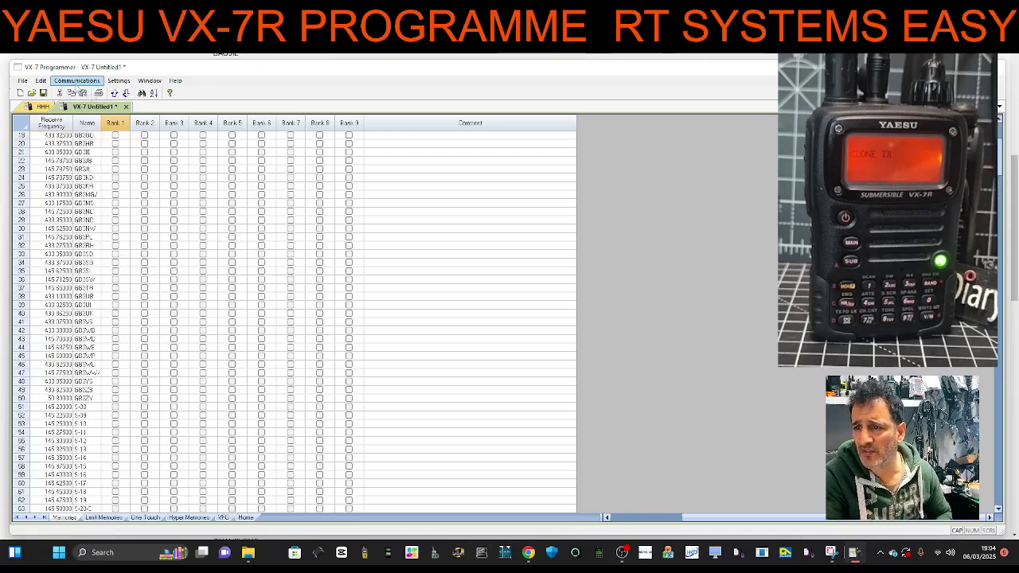
left_click(76, 81)
left_click(89, 103)
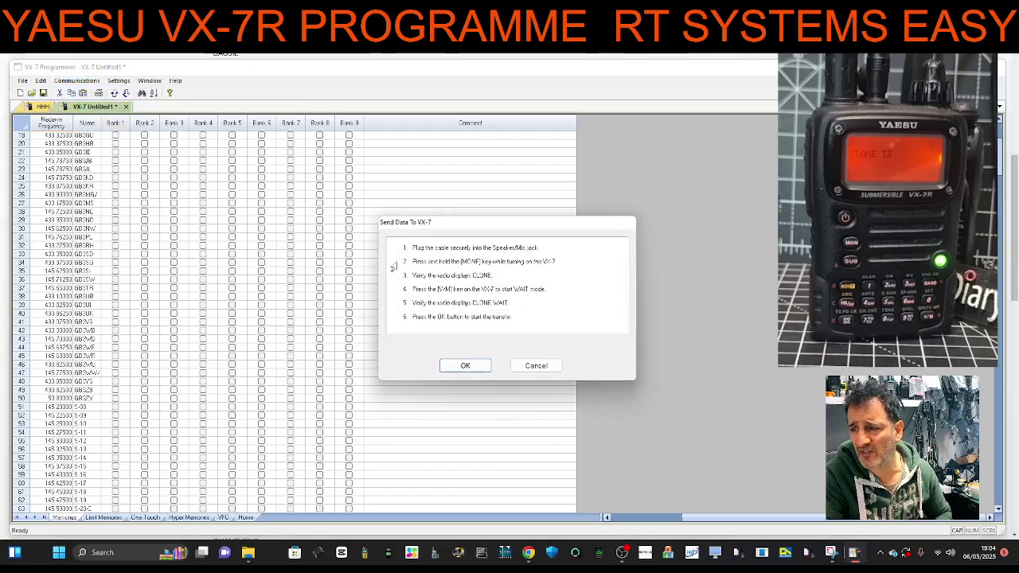
left_click_drag(431, 226, 188, 227)
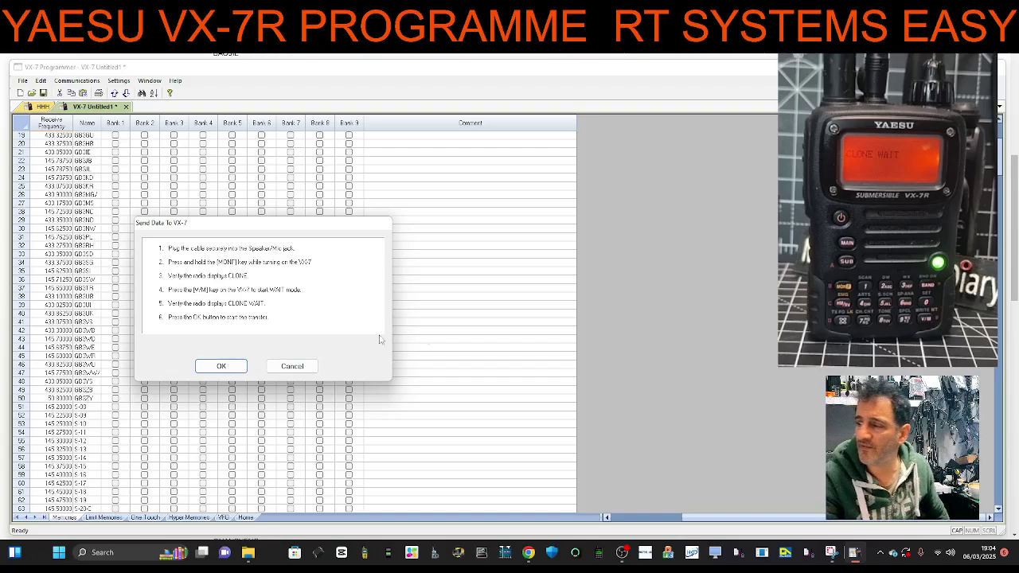
left_click(219, 365)
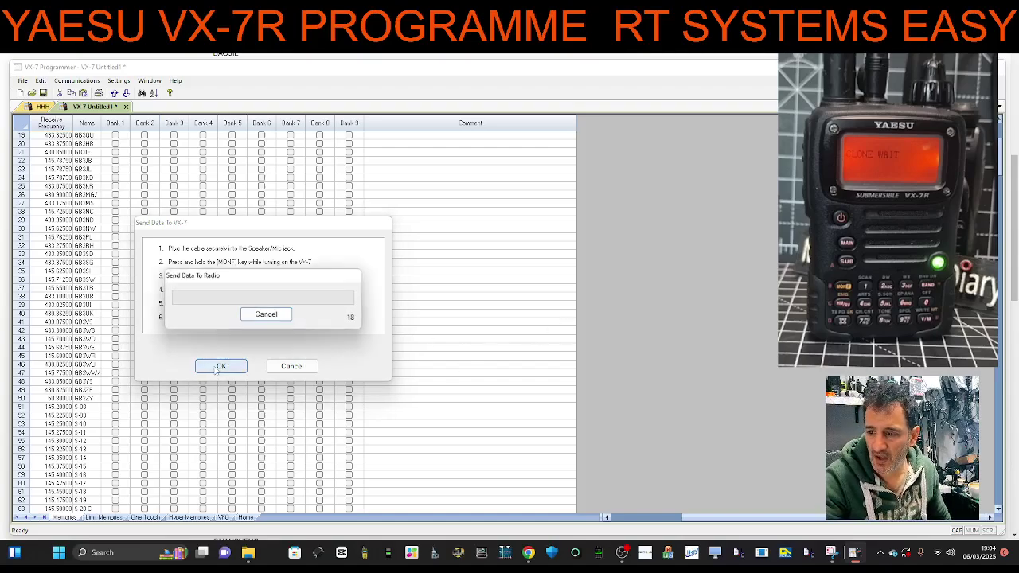